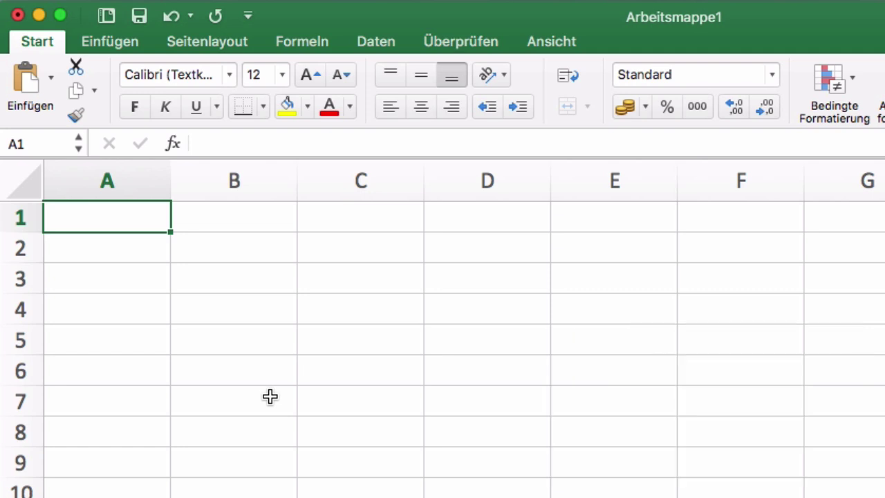
- Enter =5+7 in A1 so it shows 12, then reselect A1 to view the formula
type("=")
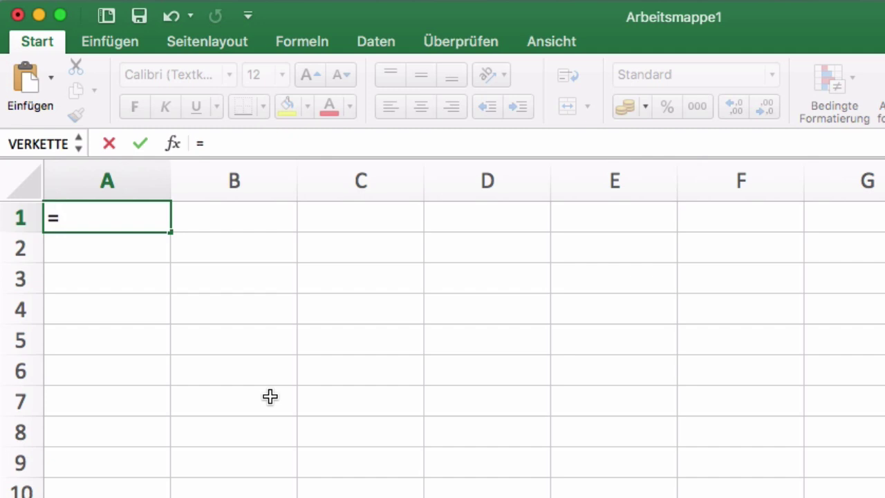
type("5")
type("+7")
key("Return")
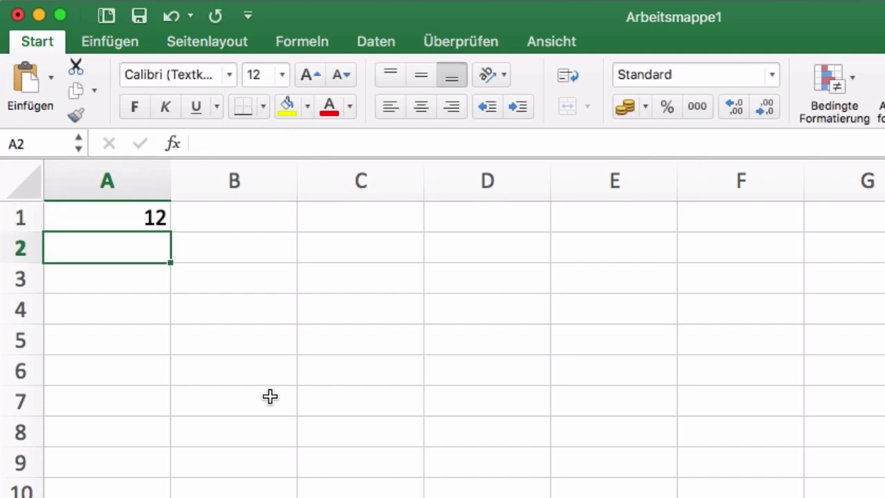
left_click(119, 217)
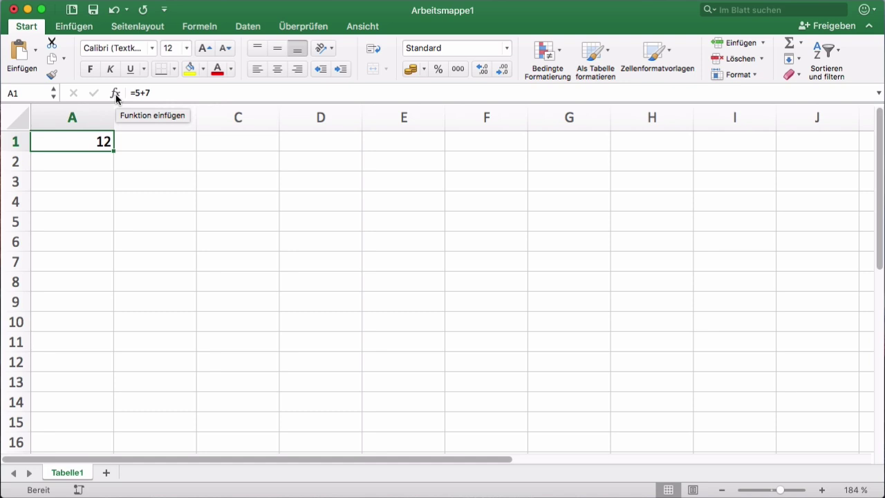
- Browse the functions in the Formel-Generator pane, keep A1's formula, then select C2
left_click(173, 146)
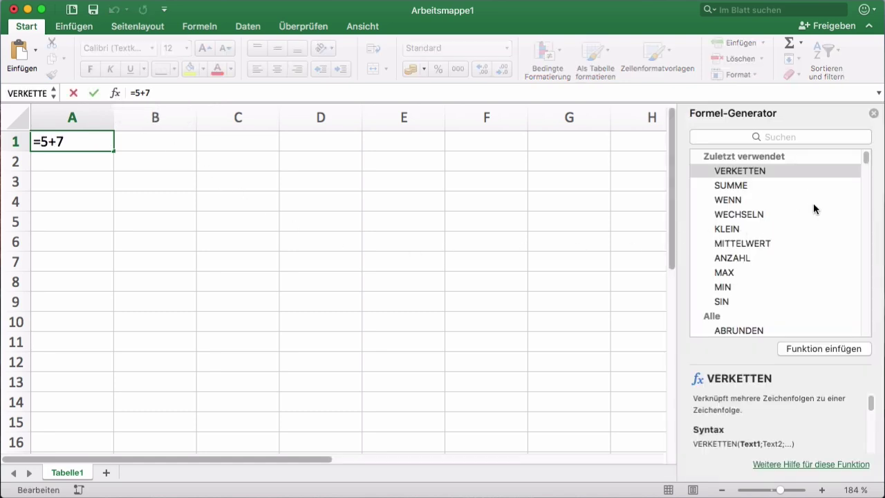
scroll(808, 228, "down", 5)
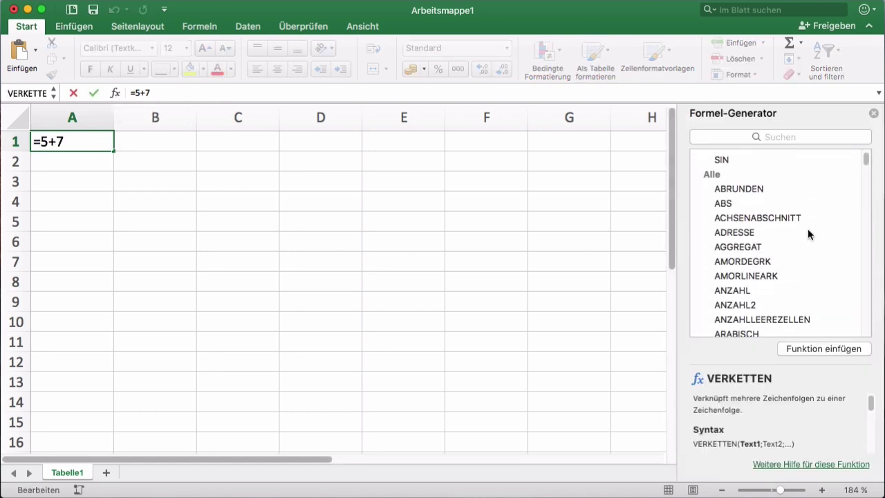
scroll(807, 228, "up", 3)
scroll(807, 228, "up", 1)
scroll(808, 228, "up", 3)
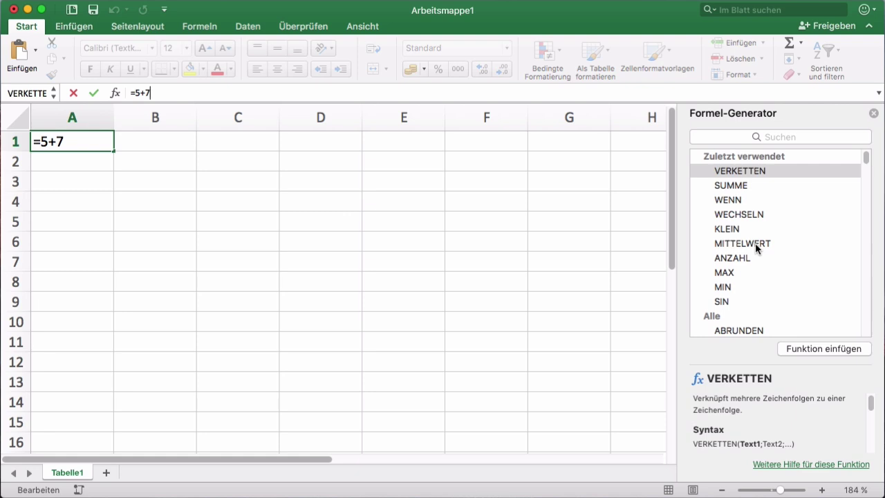
key("ctrl+Return")
left_click(247, 159)
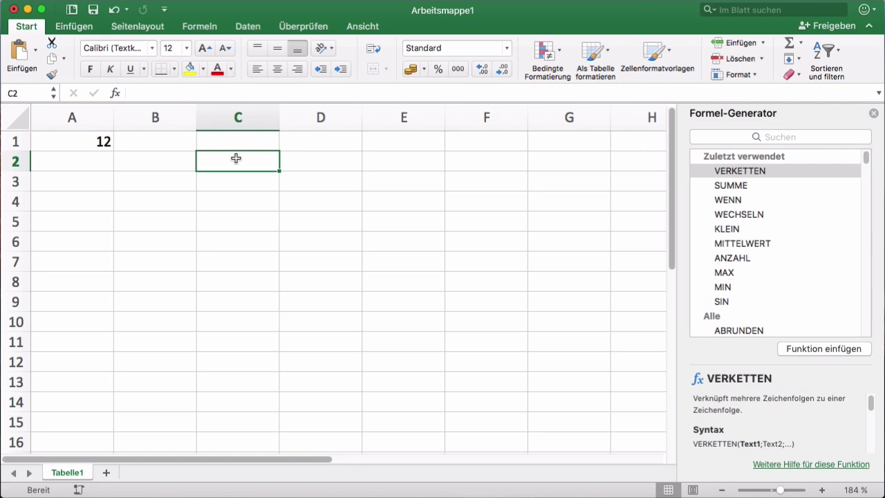
- Reselect A1 to show its formula
left_click(86, 143)
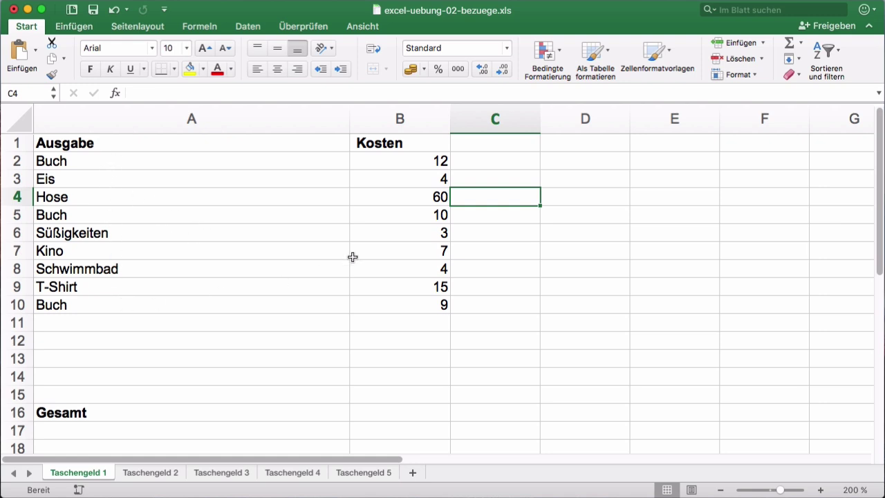
- Format the Kosten cells B2:B16 as Währung so B2 shows 12,00 €
left_click(388, 167)
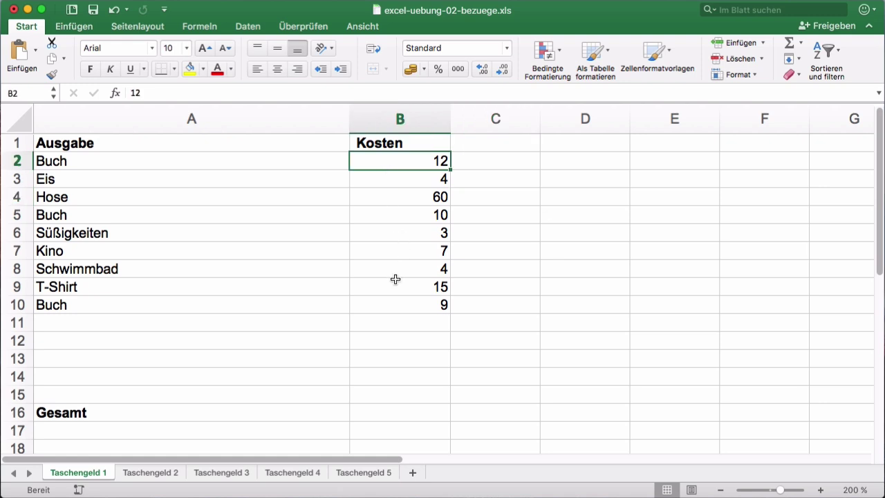
left_click_drag(396, 415, 388, 164)
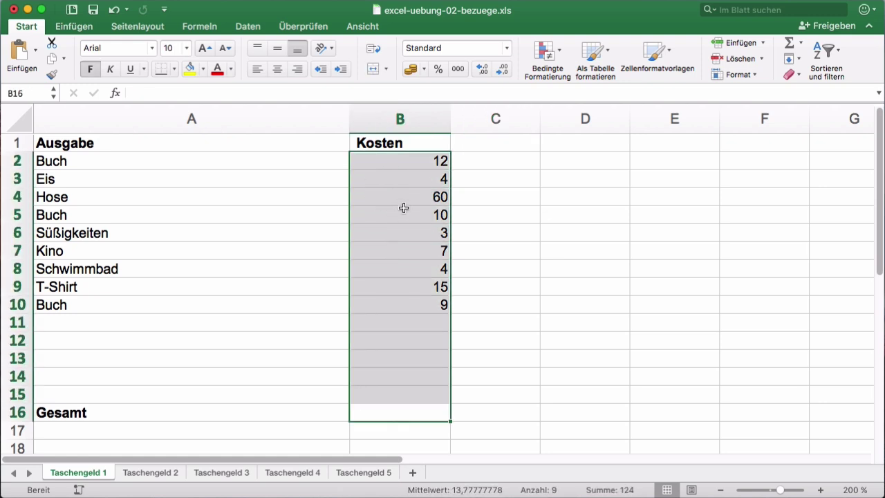
left_click(508, 55)
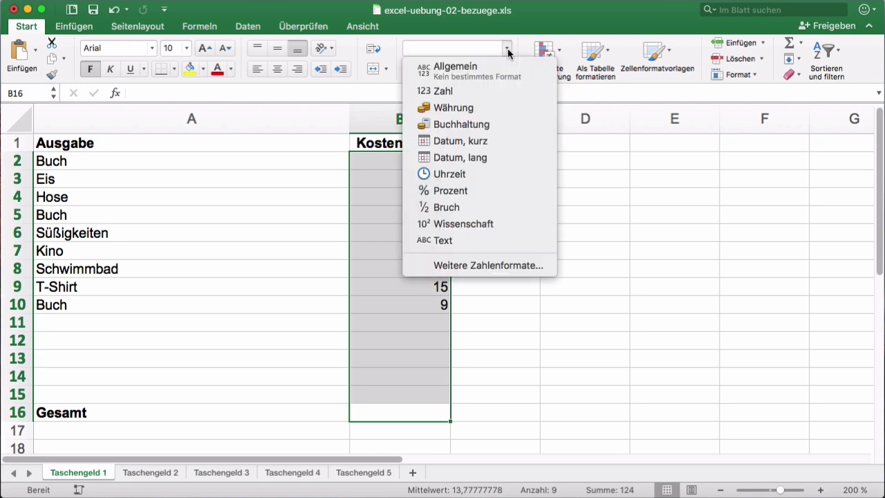
left_click(452, 109)
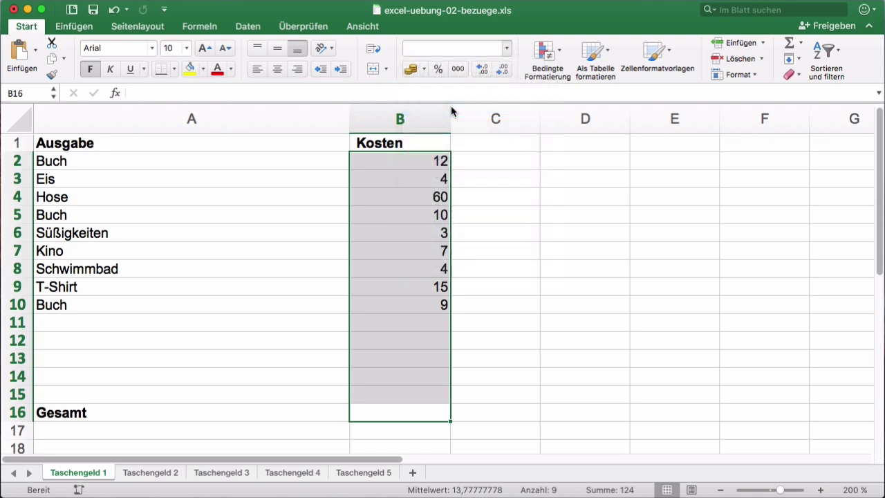
left_click(473, 211)
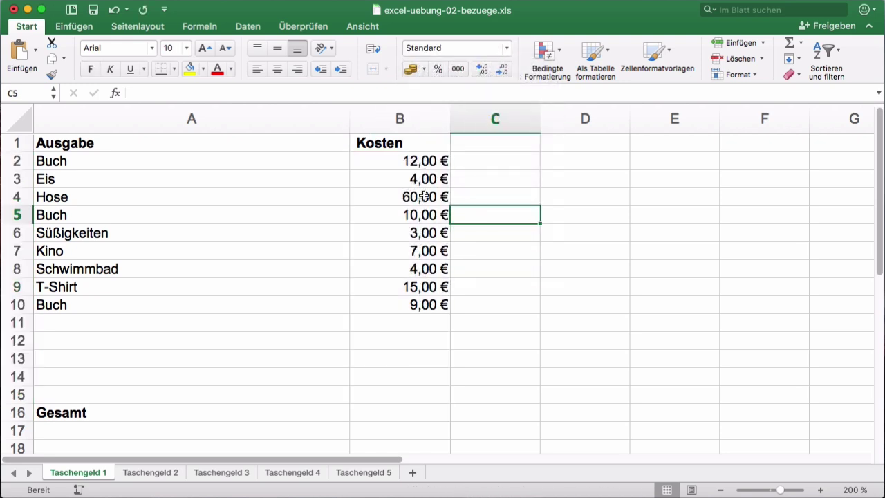
left_click(445, 162)
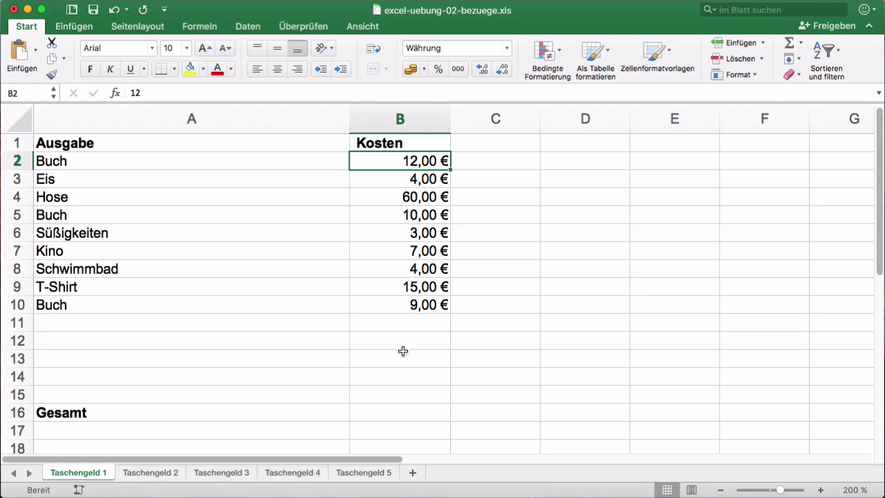
left_click(392, 416)
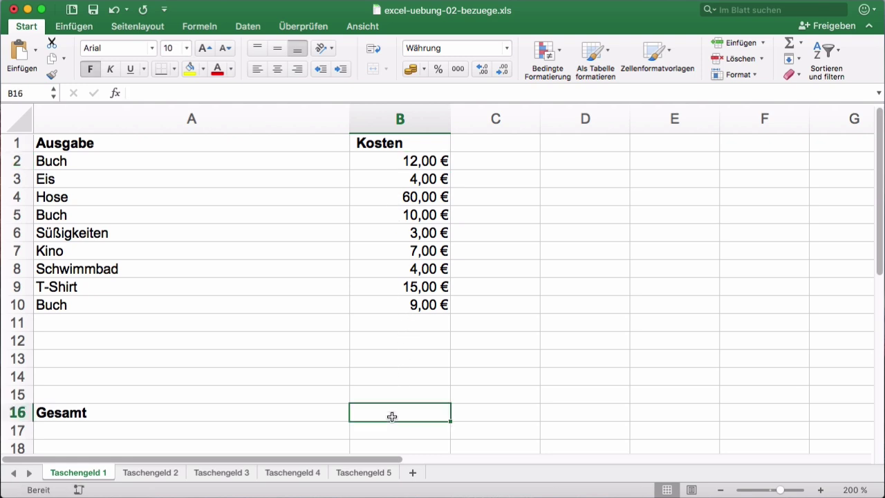
type("=")
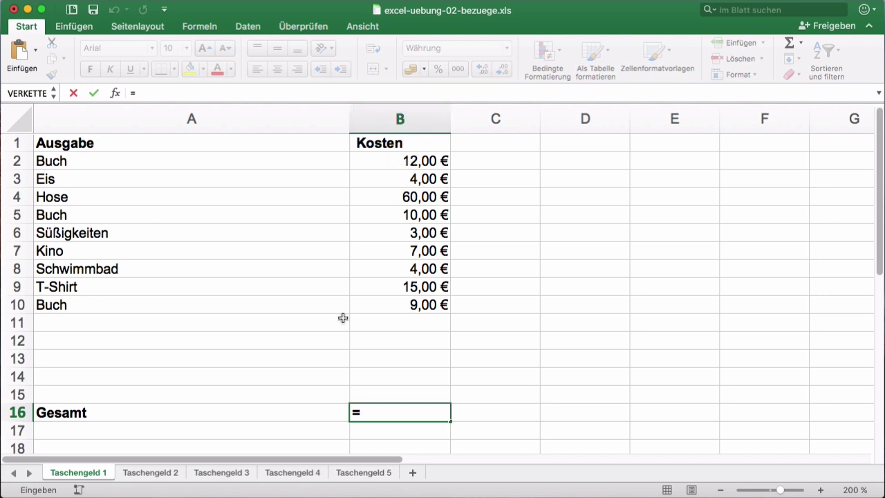
type("B2")
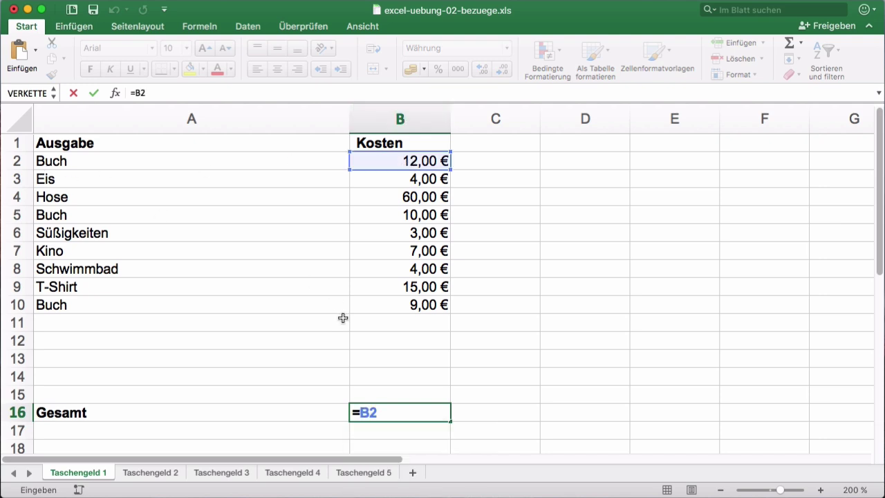
type("+")
type("B3")
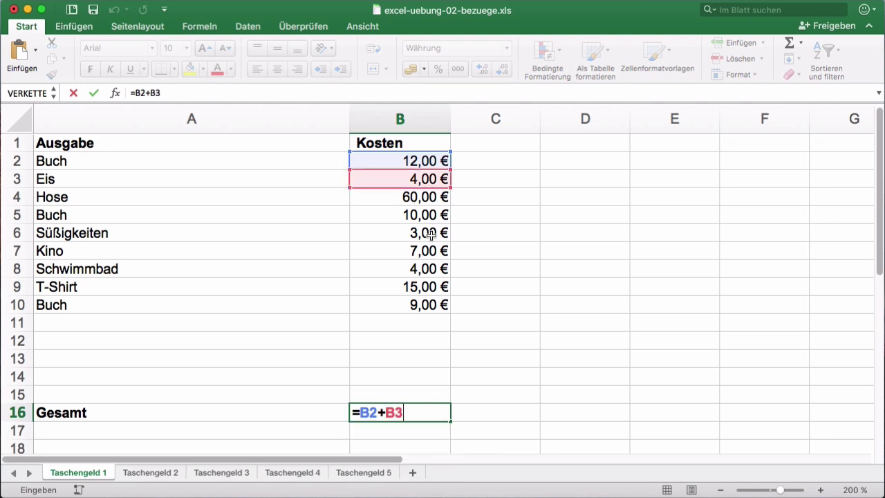
type("+")
left_click(404, 196)
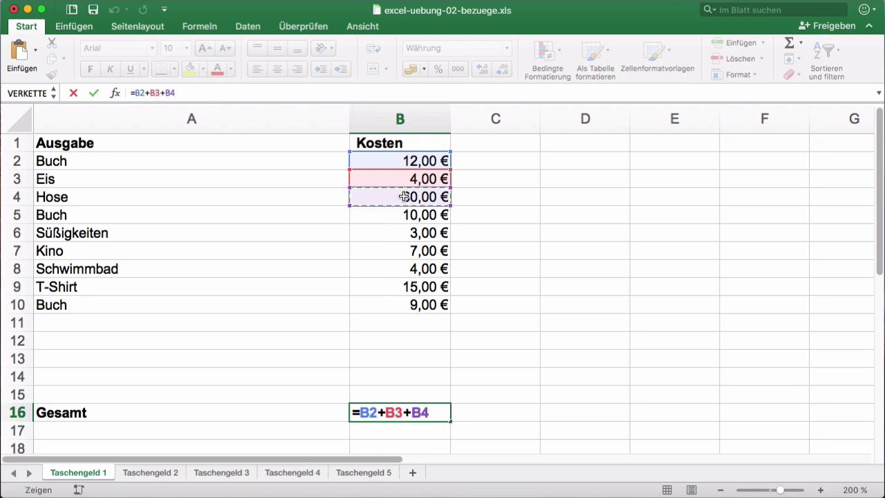
type("+")
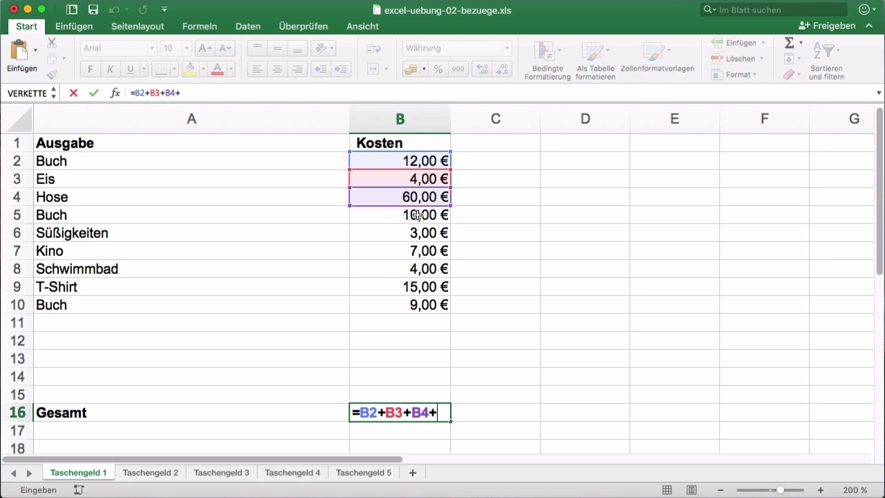
left_click(417, 215)
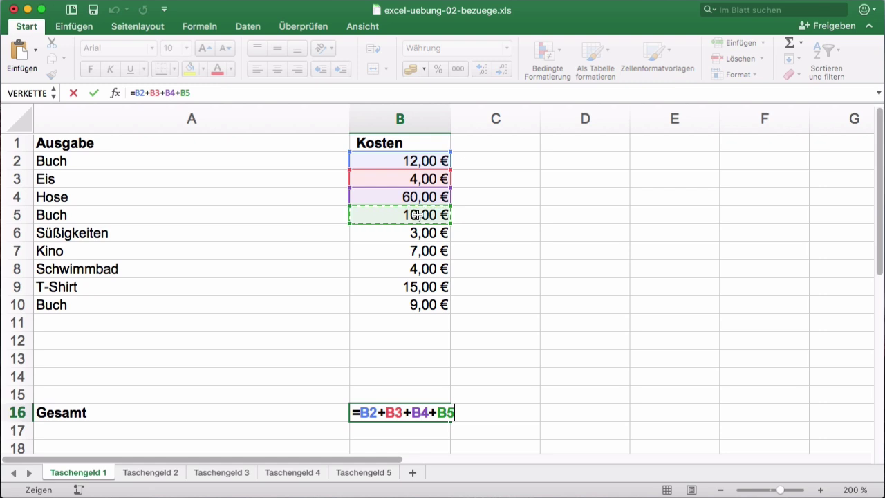
left_click(74, 93)
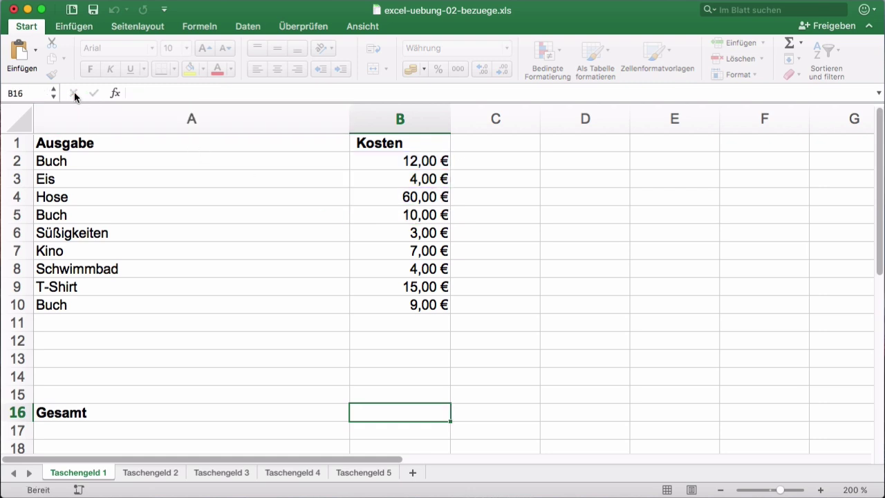
left_click(471, 396)
- Enter =SUMME(B2:B15) in the Gesamt cell B16, totalling 124,00 €
left_click(440, 407)
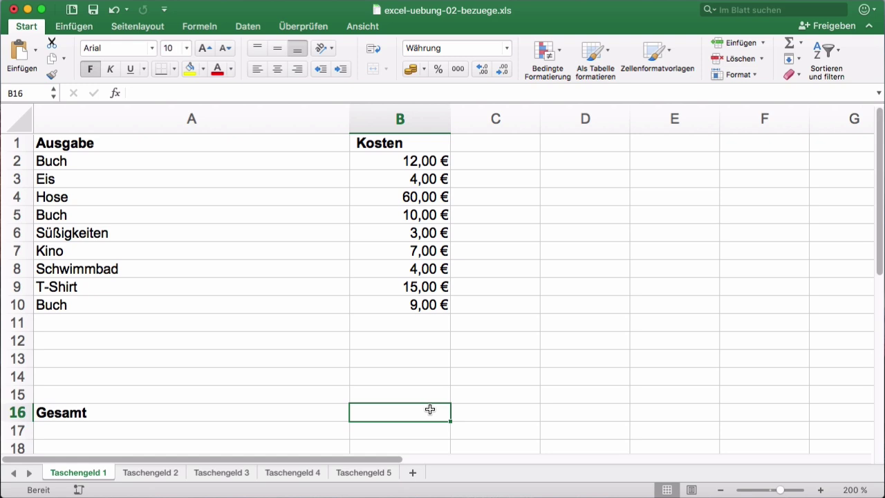
type("=")
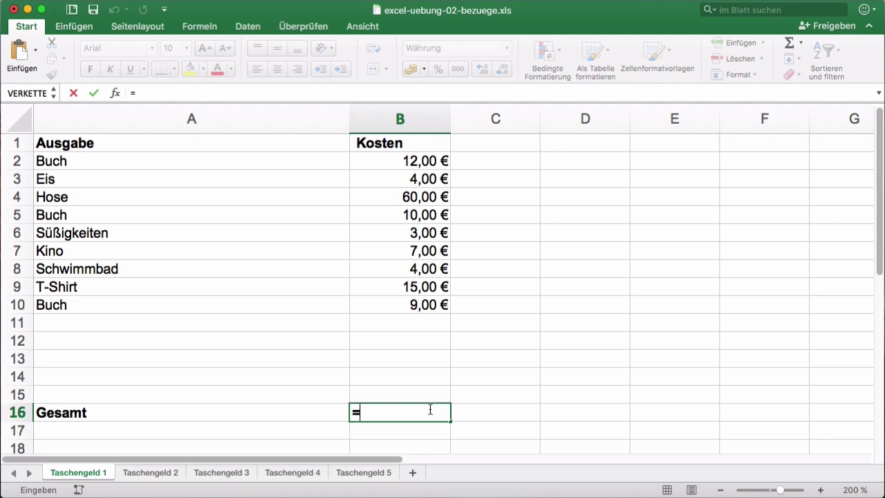
type("SU")
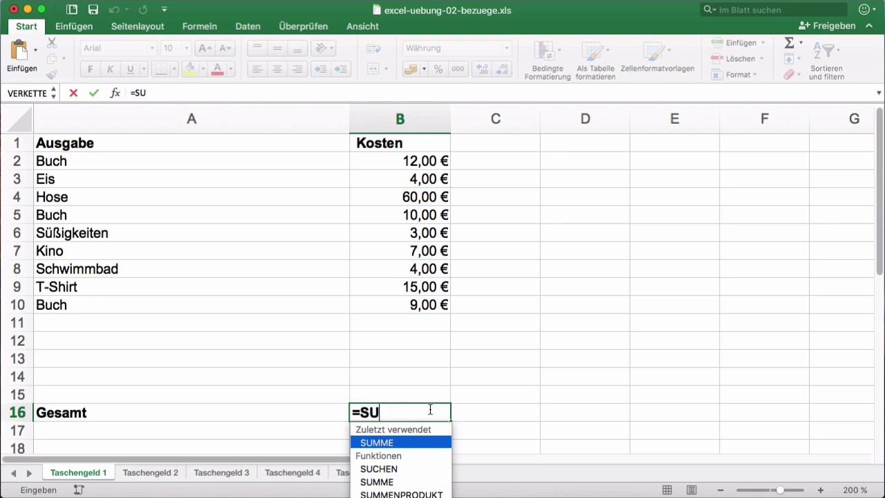
double_click(385, 441)
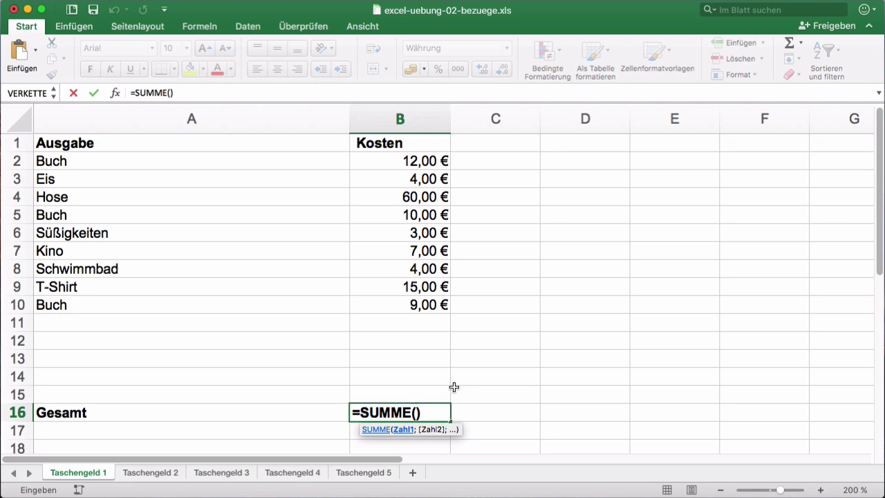
left_click(420, 161)
left_click_drag(419, 161, 413, 390)
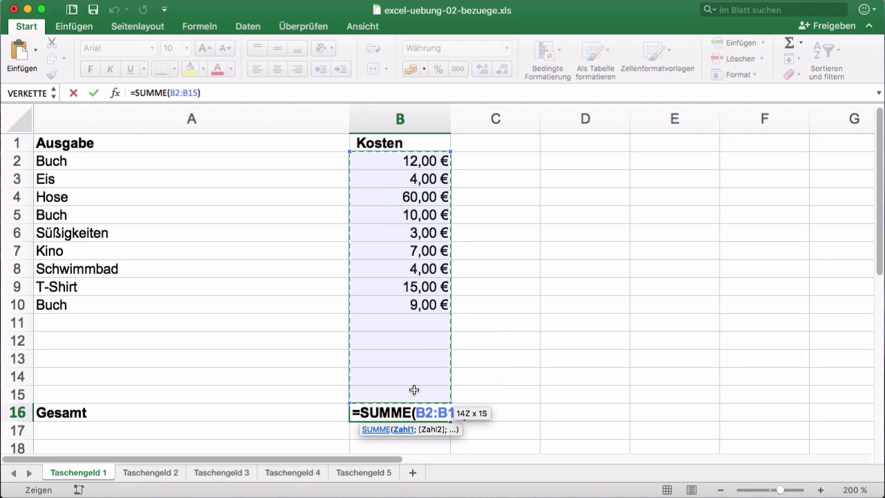
left_click_drag(414, 390, 414, 390)
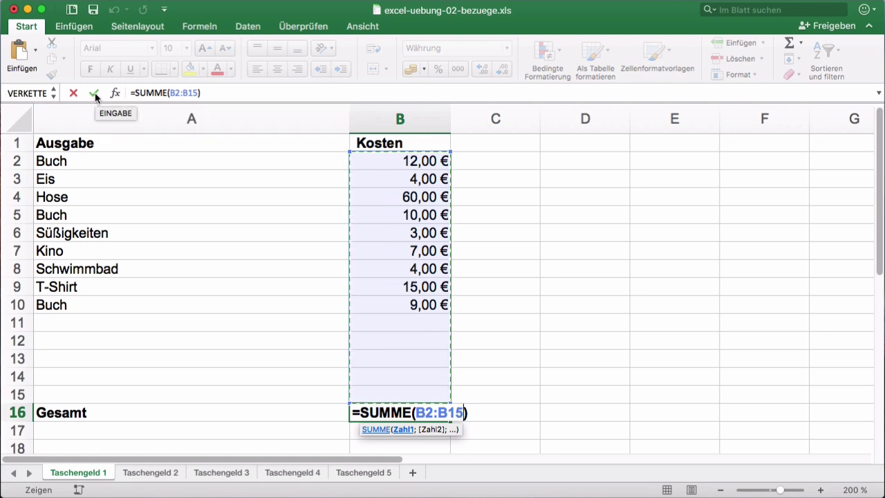
left_click(95, 95)
left_click(480, 381)
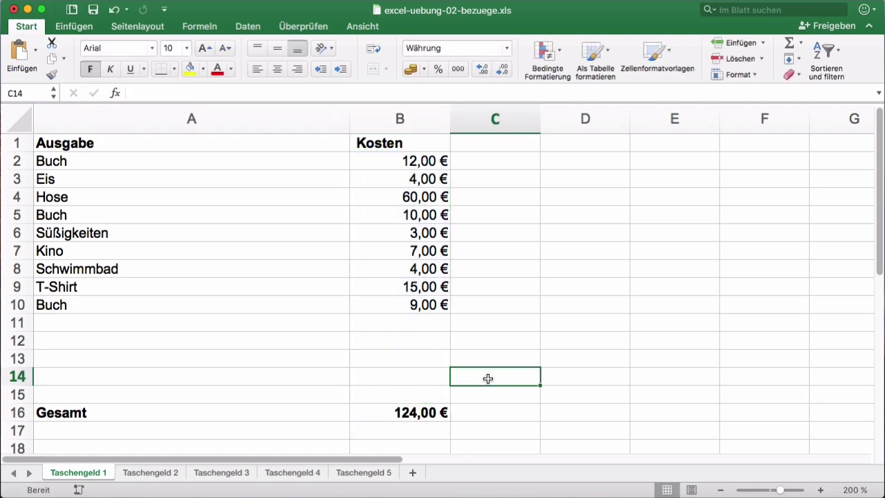
left_click(432, 410)
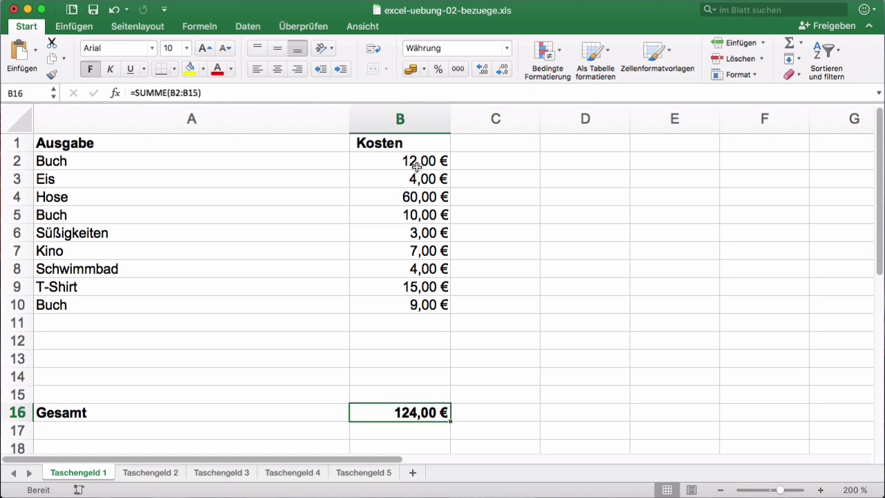
- Add a T-Shirt expense costing 20 in row 11 and check the Gesamt formula in B16
left_click(202, 322)
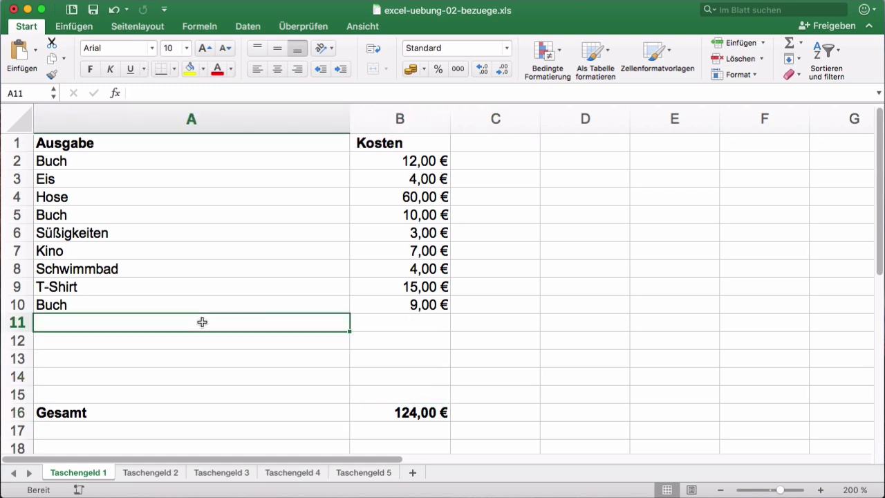
type("T-Shirt")
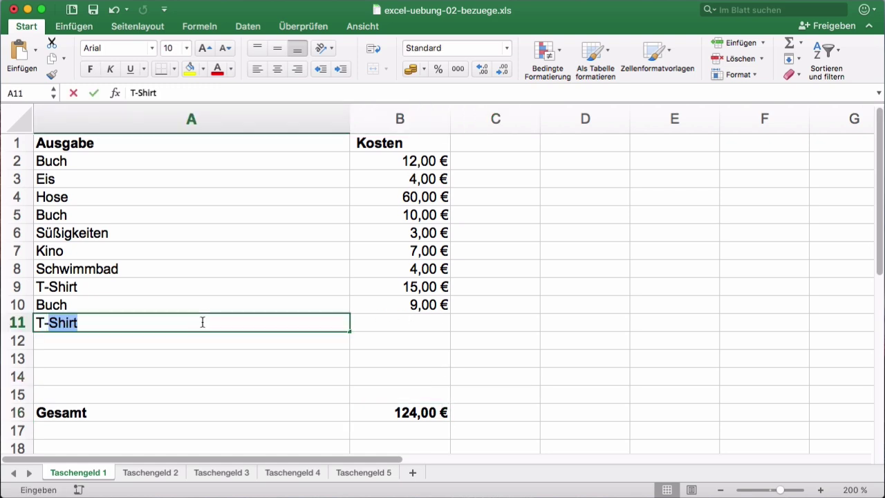
key("Tab")
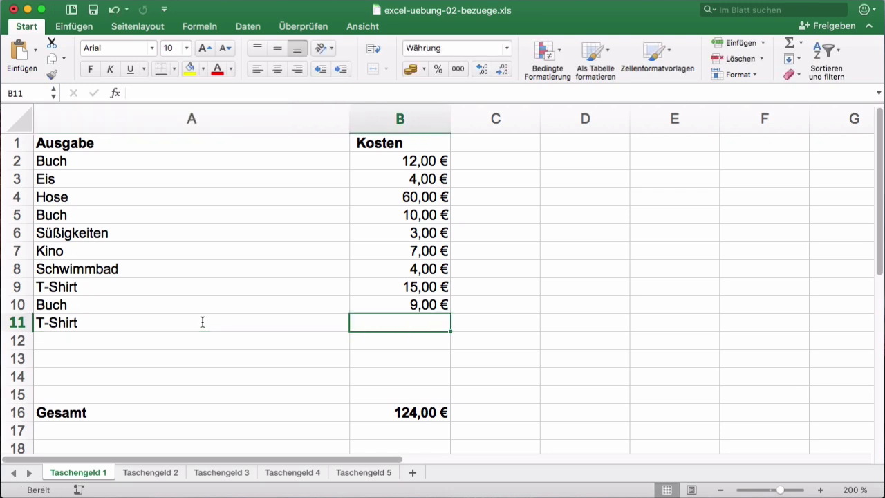
type("20")
key("Return")
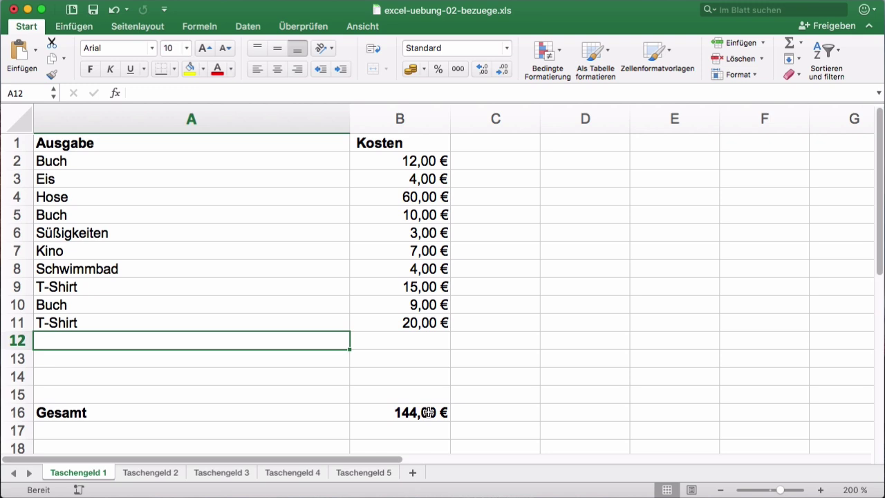
left_click(428, 411)
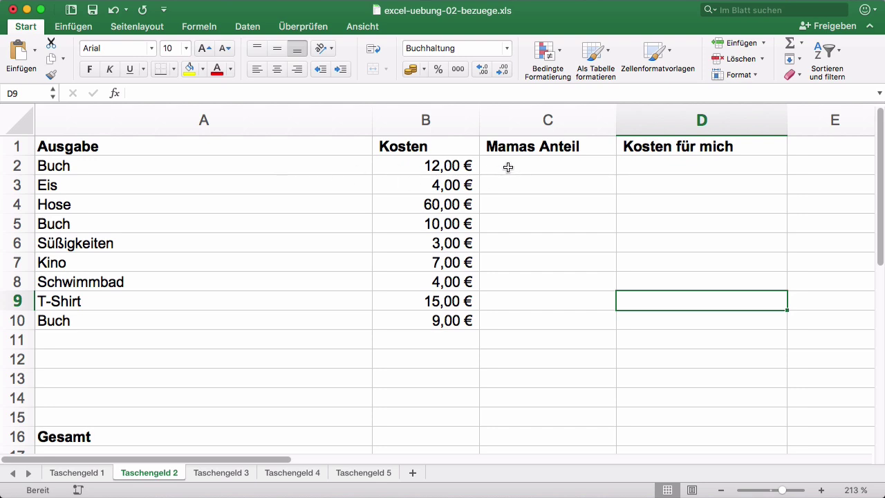
- Enter =B2*50% in C2 so Mamas Anteil for Buch shows 6,00 €
left_click(528, 167)
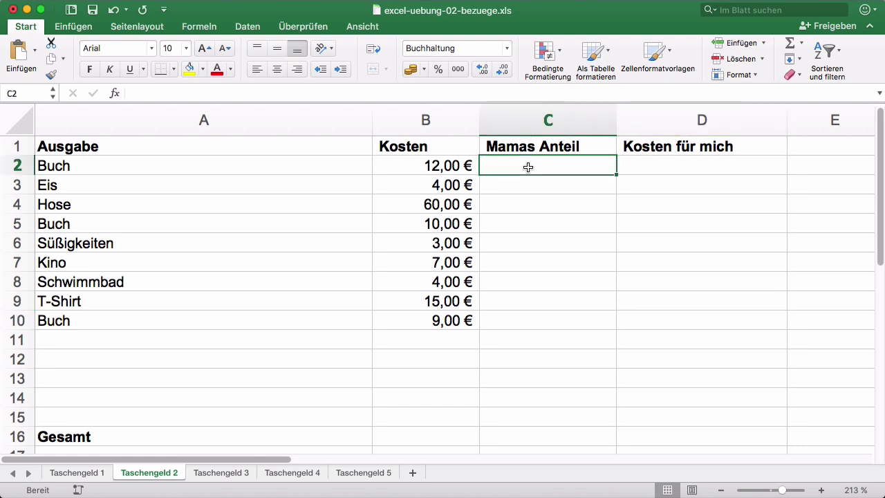
type("=")
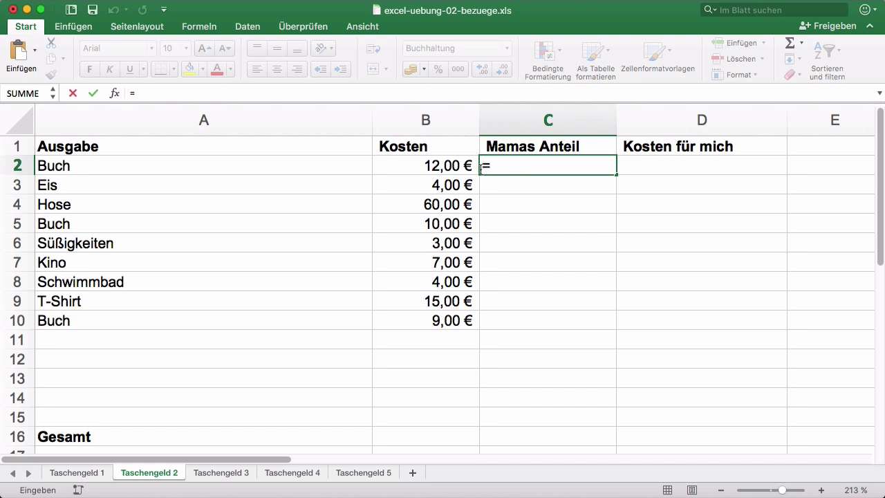
left_click(432, 166)
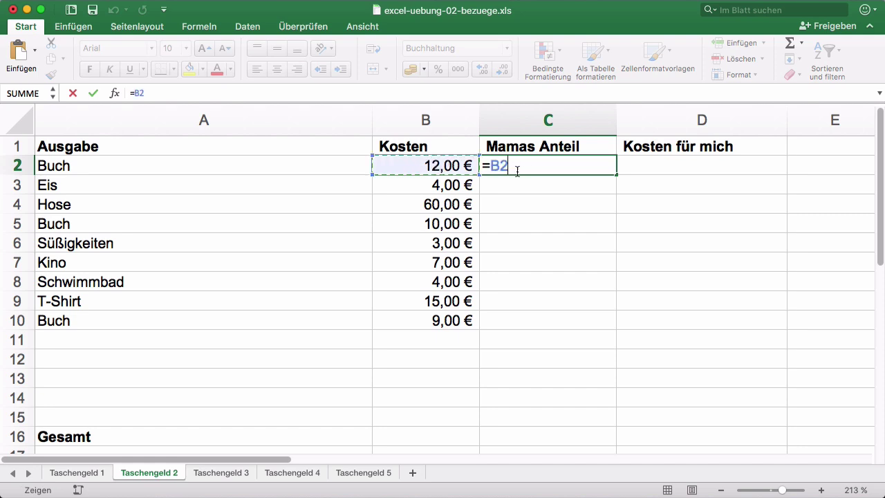
type("*")
type("50%")
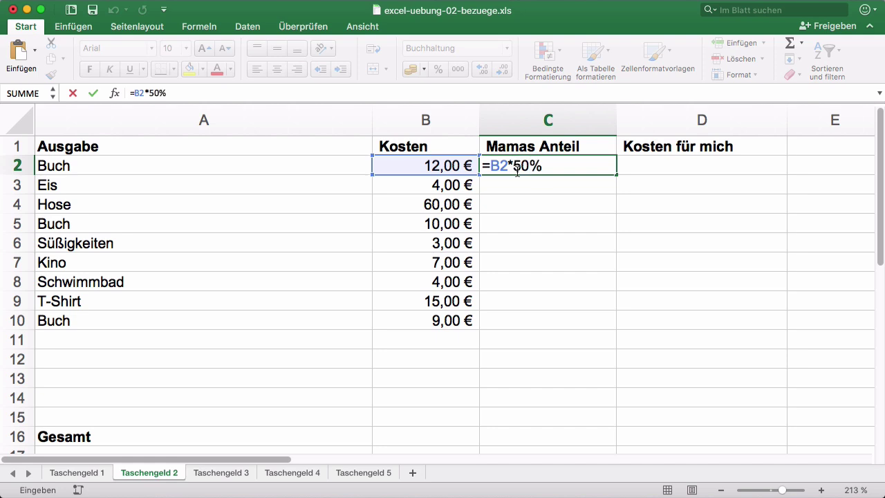
key("Return")
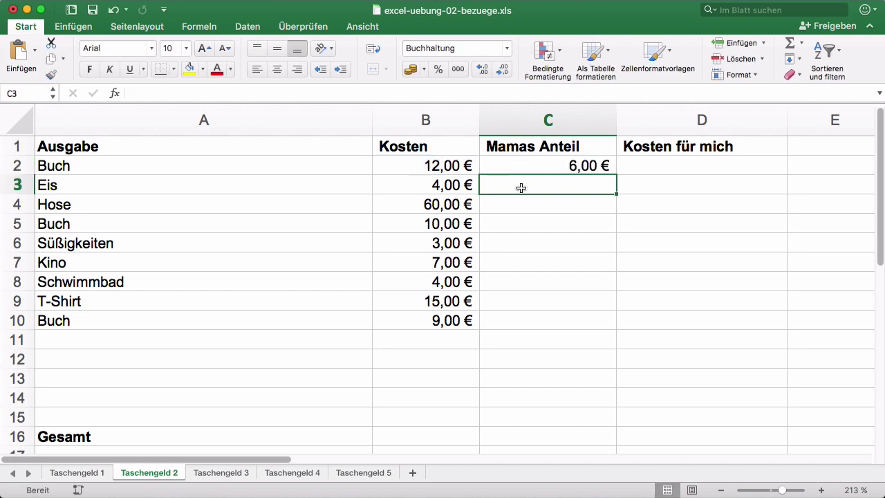
left_click(560, 167)
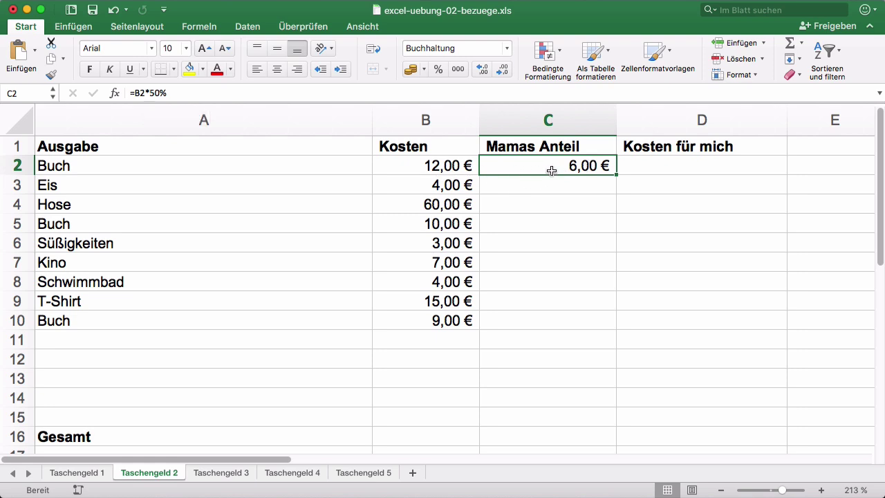
left_click(641, 173)
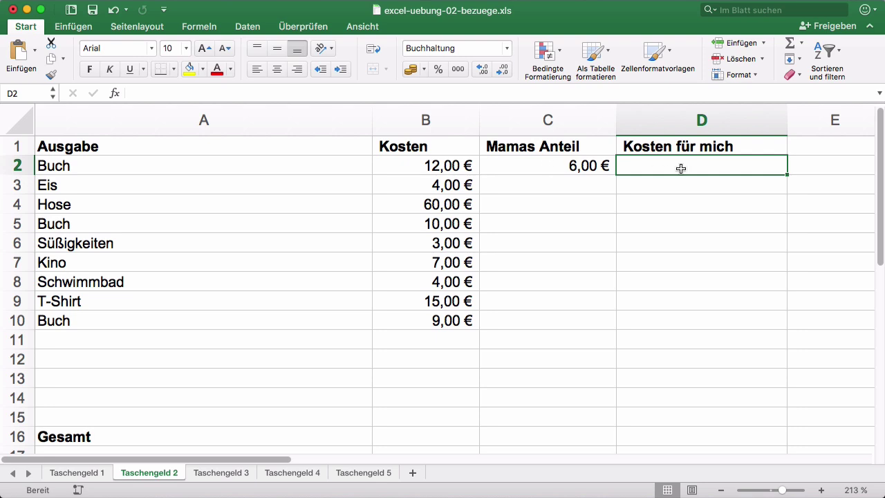
- Enter =B2-C2 in D2 so Kosten für mich for Buch shows 6,00 €
type("=")
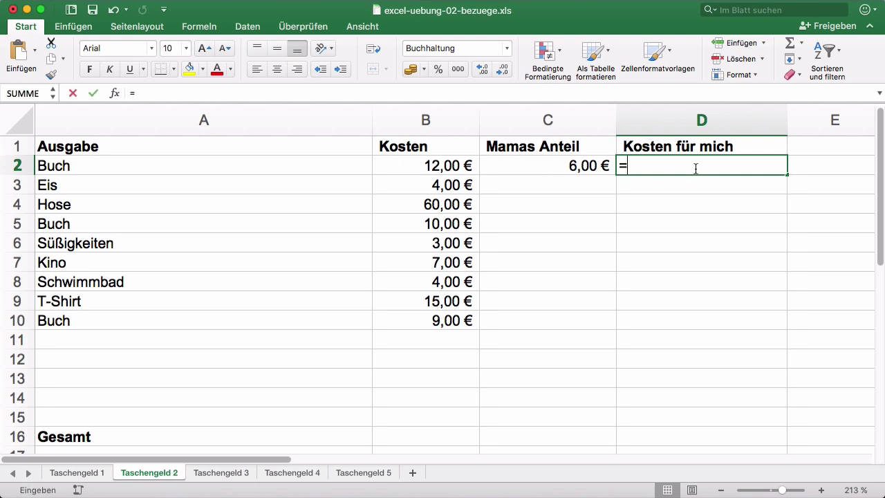
left_click(445, 166)
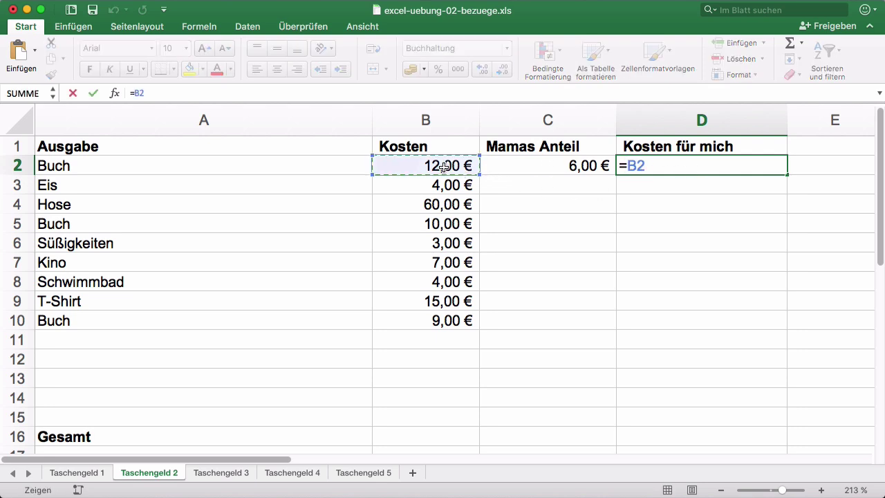
type("-")
left_click(564, 166)
key("Return")
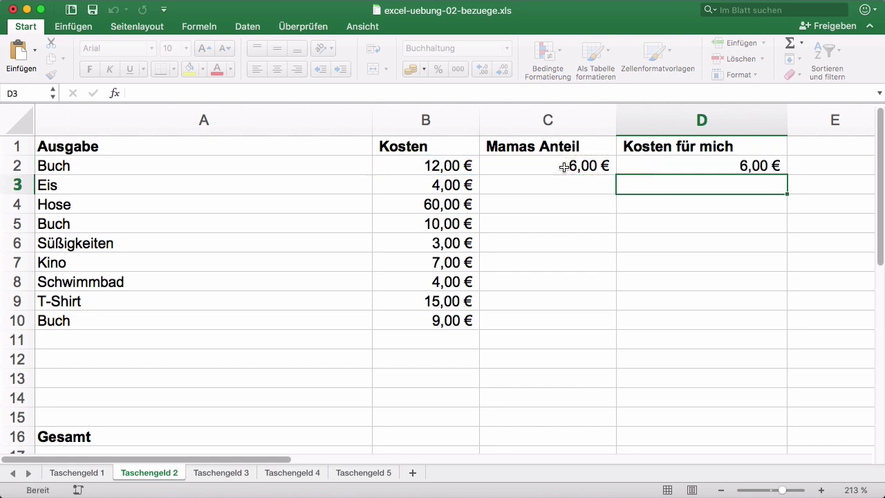
left_click(721, 166)
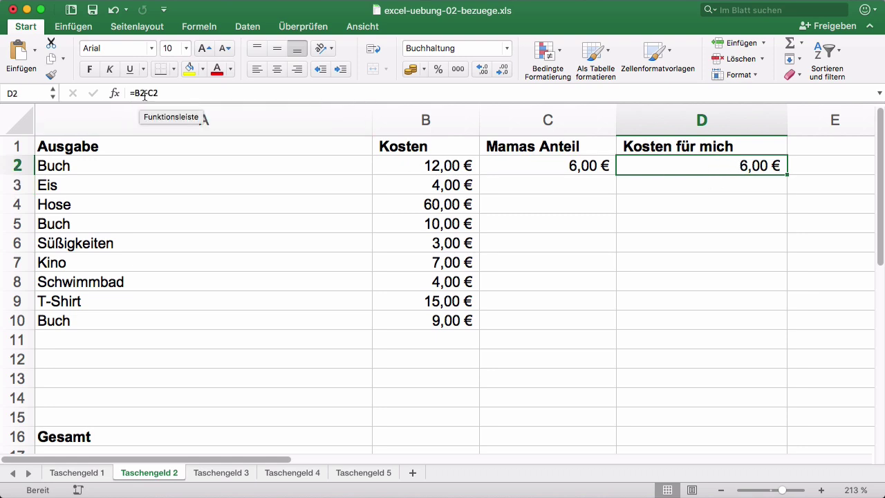
left_click(595, 189)
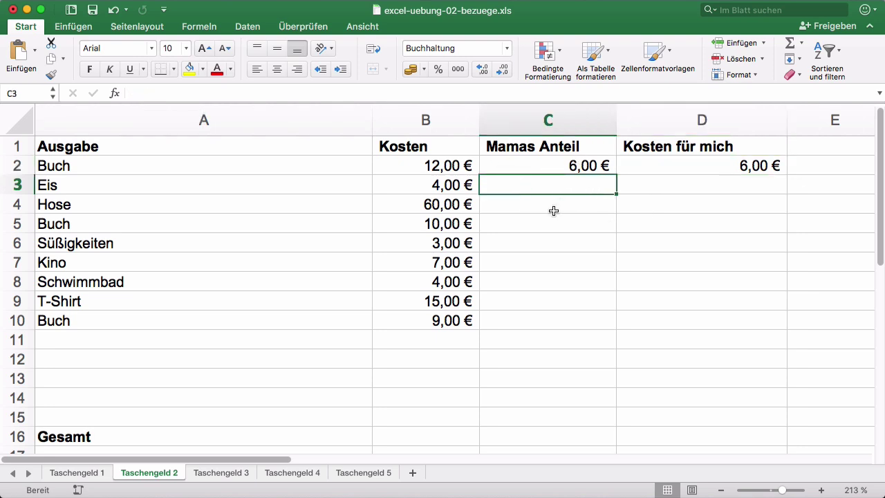
- Change C2's formula to =B2*30% to try a 30% share
left_click(556, 167)
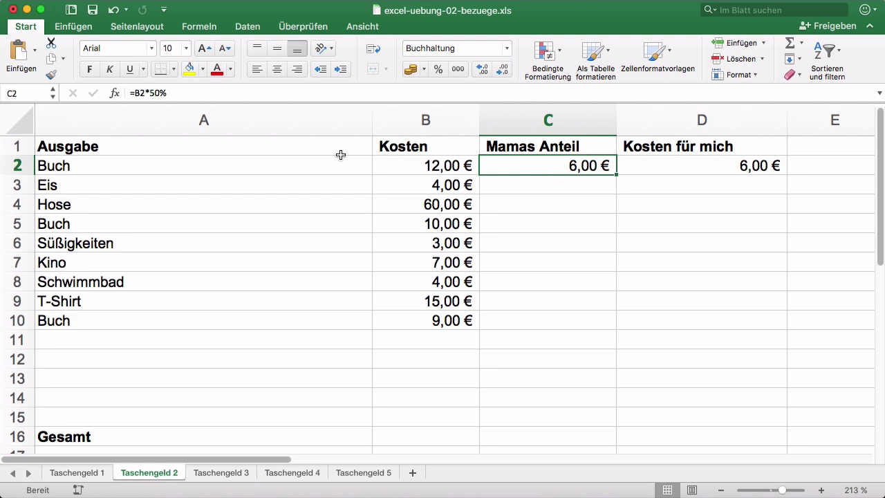
left_click(155, 92)
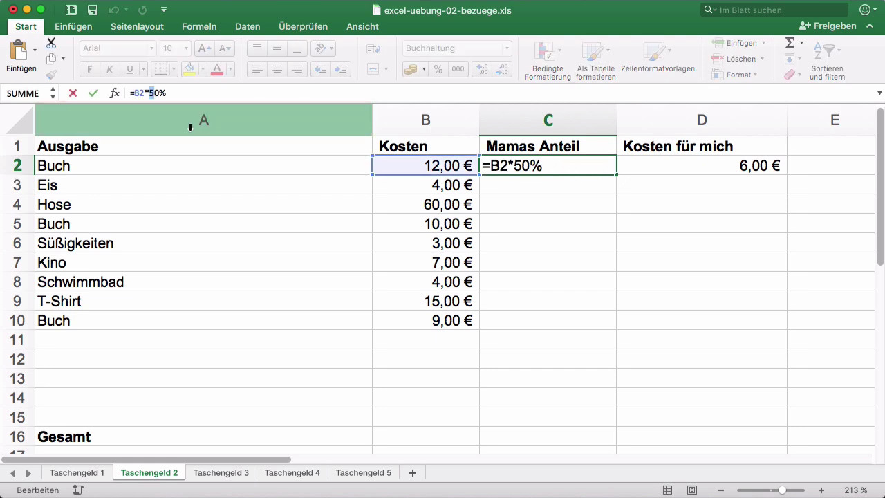
type("3")
key("Return")
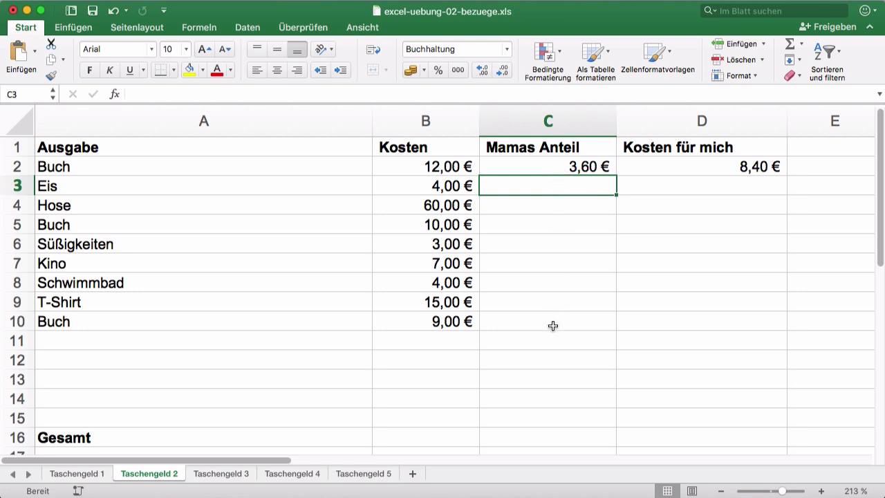
- Restore C2's formula to =B2*50% and check it
left_click(547, 169)
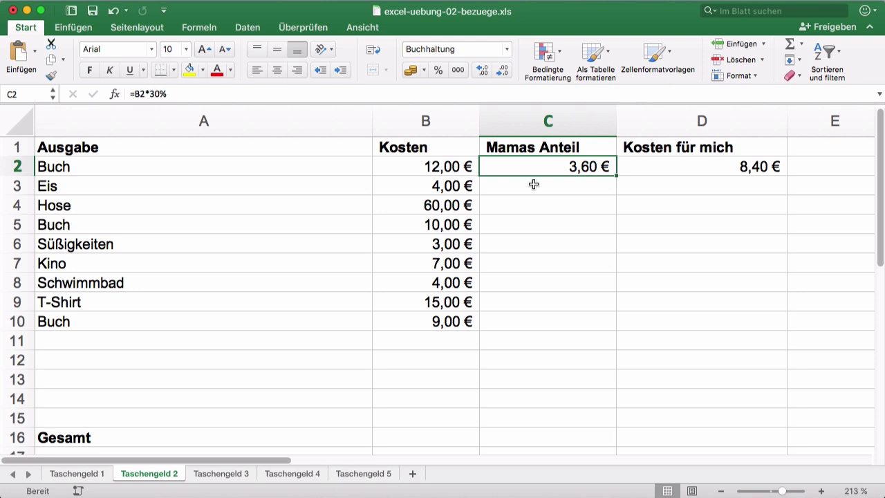
left_click(153, 94)
type("5")
key("Return")
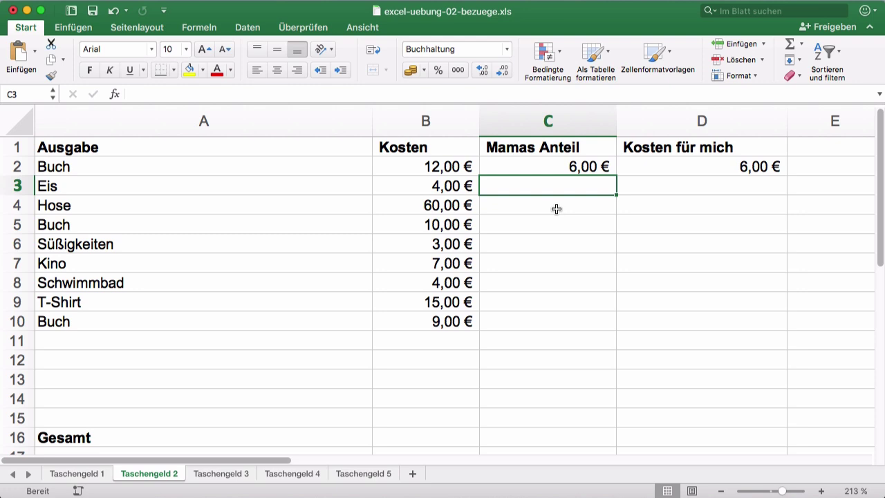
left_click(564, 166)
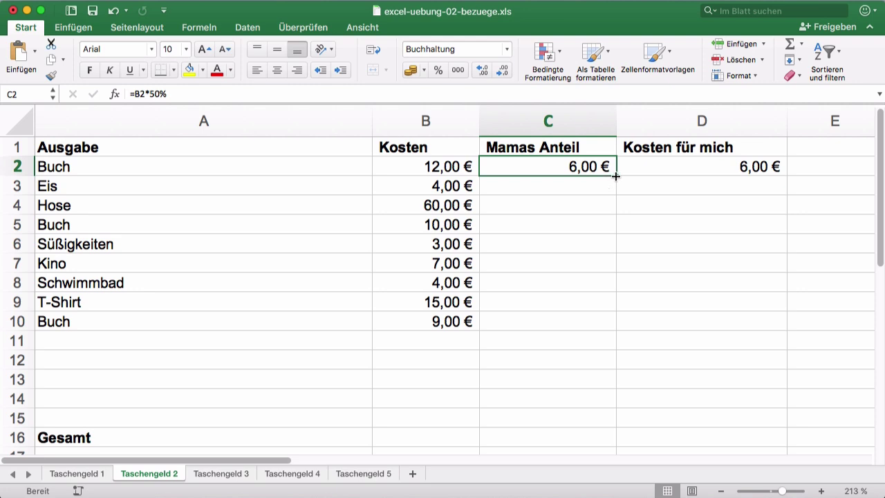
- Fill C2's Mamas Anteil formula down to C15, e.g. 30,00 € for Hose
left_click_drag(616, 176, 605, 333)
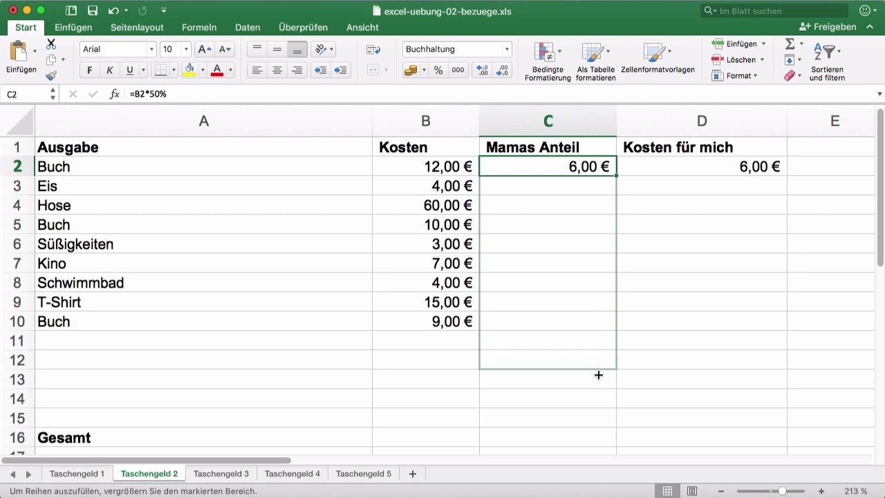
left_click_drag(604, 333, 603, 419)
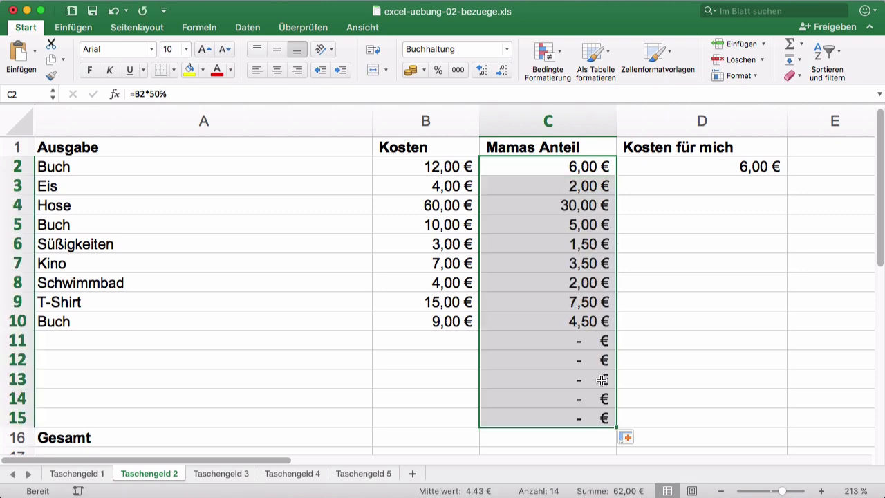
left_click(557, 187)
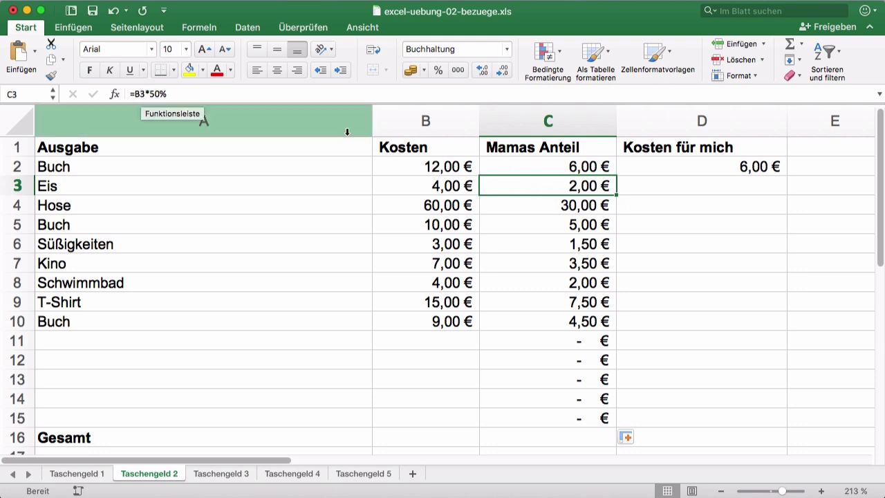
- Compare the copied Mamas Anteil formulas in C2 through C5, then edit C2's formula
left_click(548, 166)
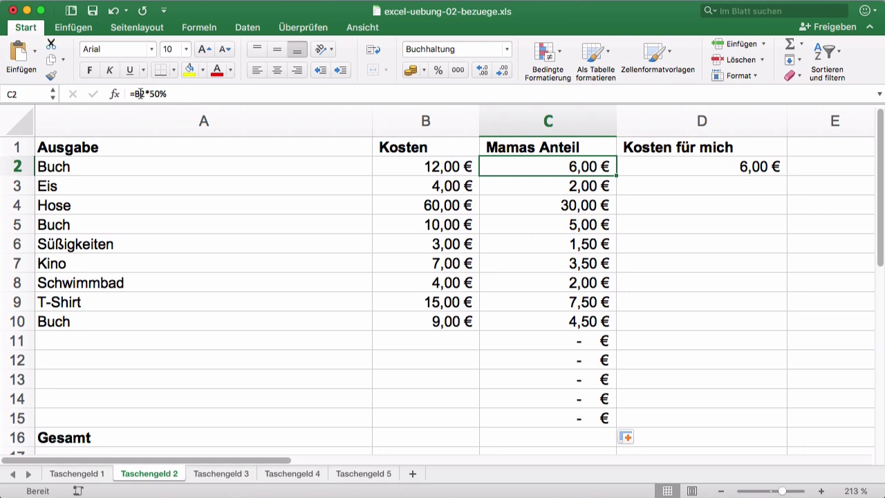
left_click(537, 182)
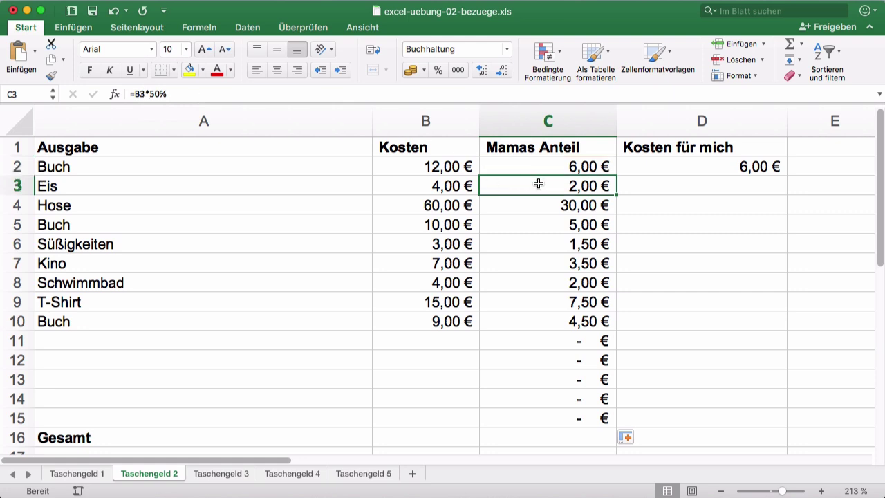
left_click(491, 209)
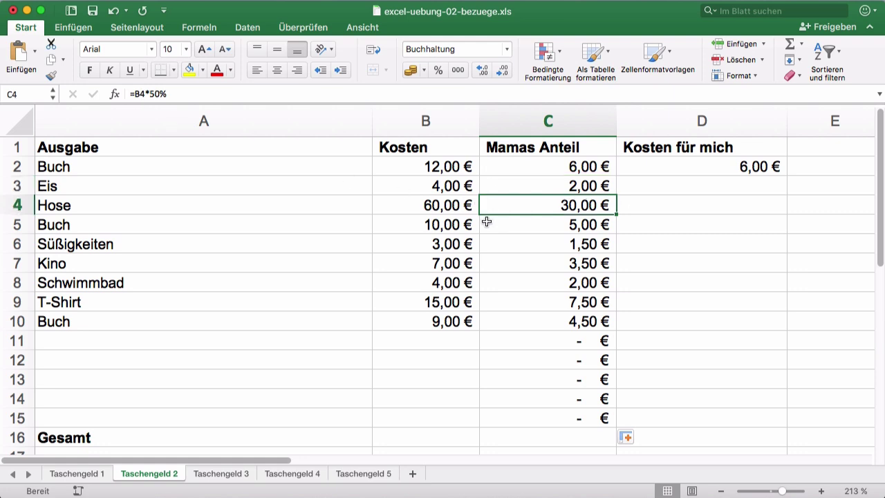
key("Down")
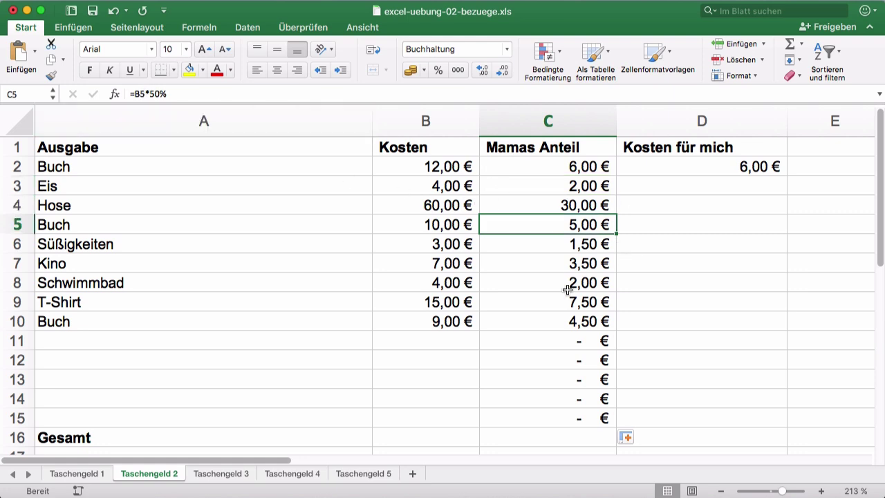
left_click(563, 183)
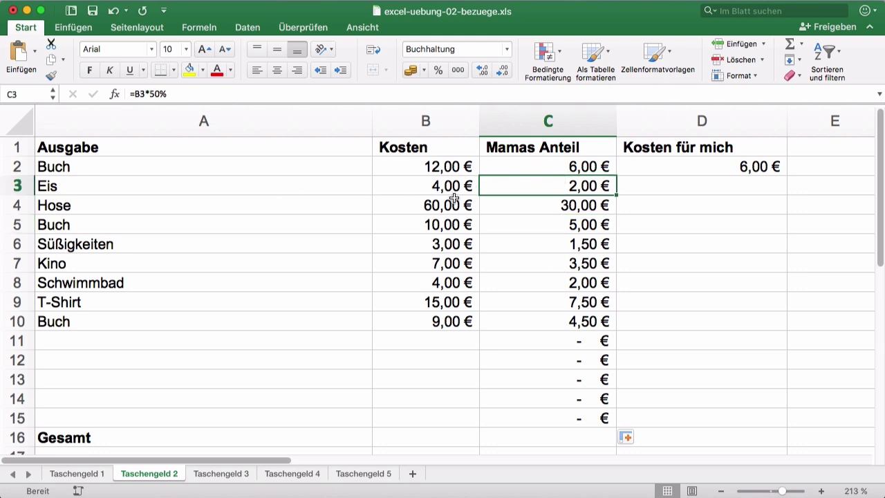
left_click(548, 167)
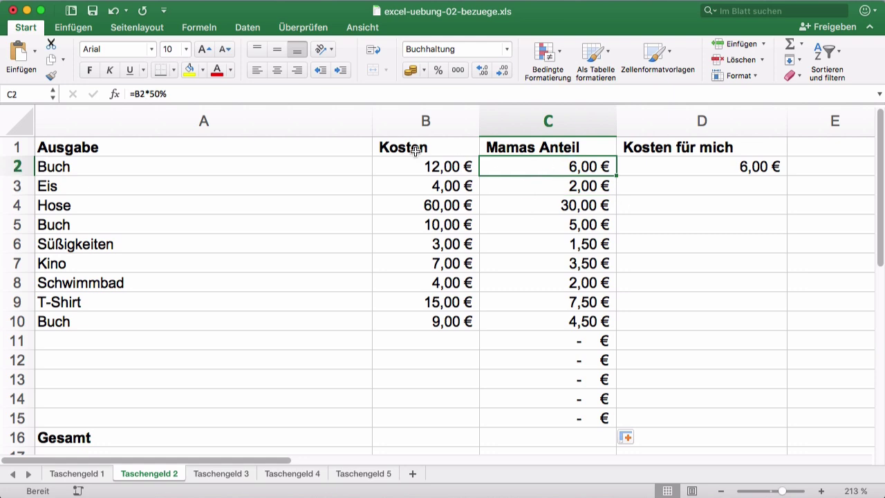
double_click(563, 166)
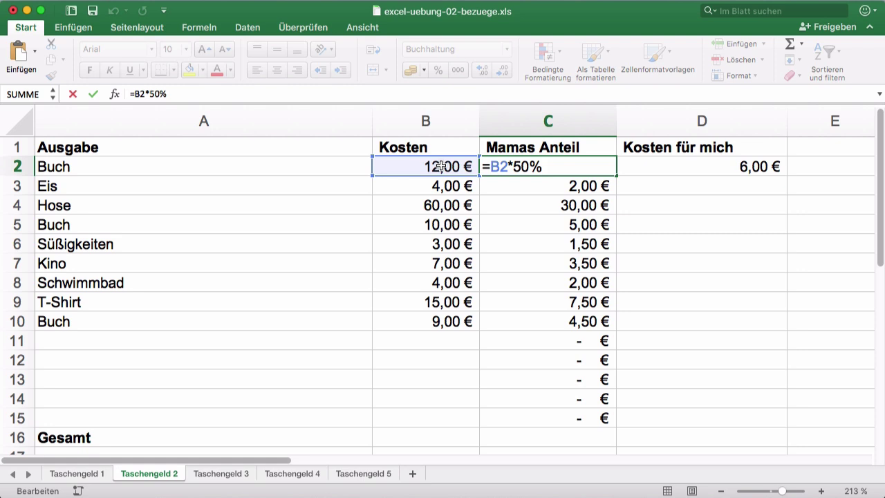
- Leave C2 unchanged at 6,00 €, then view the formulas in C4 and D2 (=B2-C2)
left_click(530, 182)
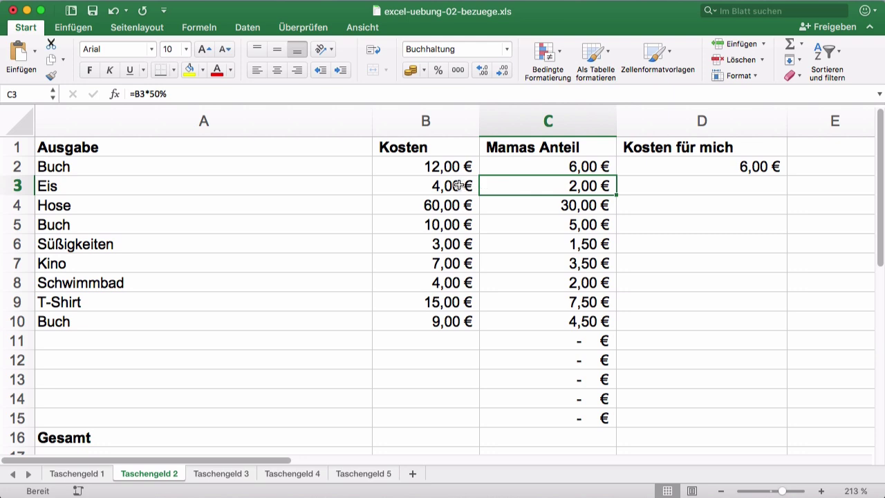
left_click(533, 209)
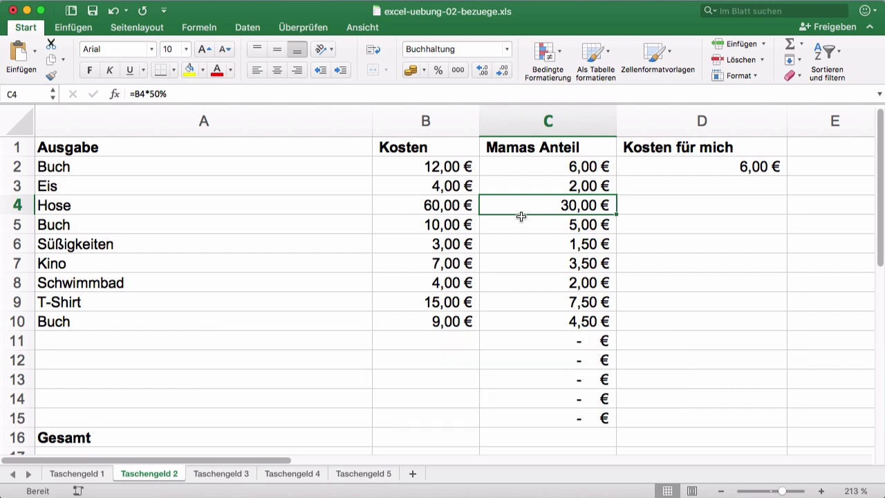
left_click(681, 194)
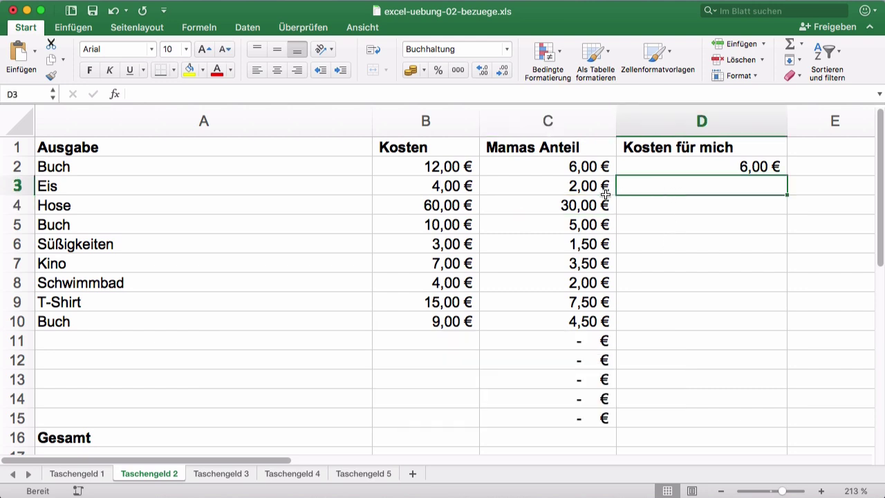
left_click(684, 166)
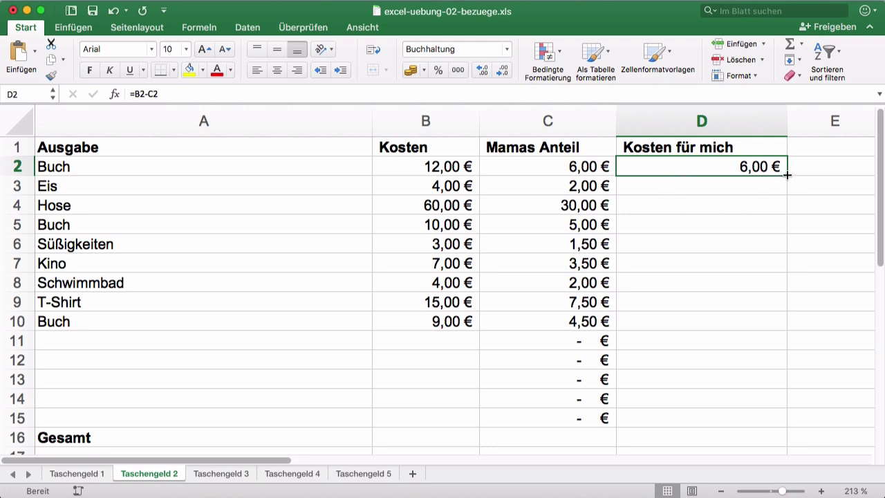
- Fill D2's =B2-C2 formula down to D15 and check the copied formulas, e.g. 30,00 € for Hose
left_click_drag(787, 175, 770, 418)
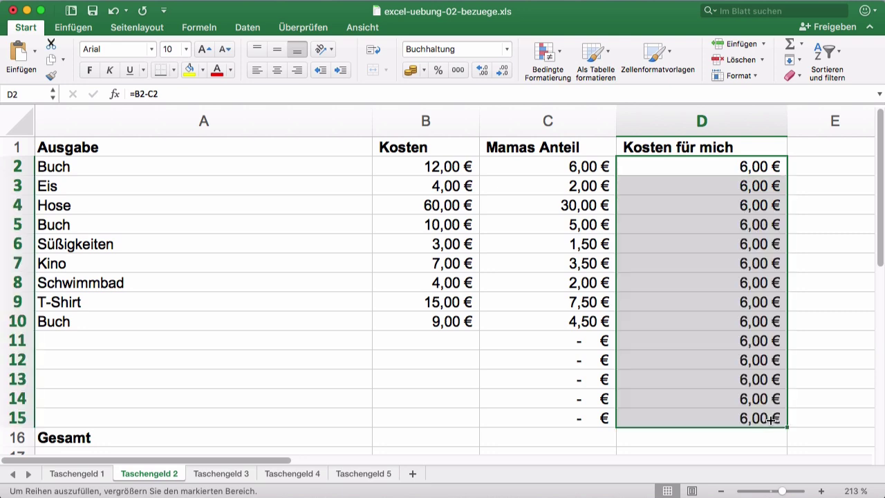
left_click(708, 171)
key("Down")
key("Down")
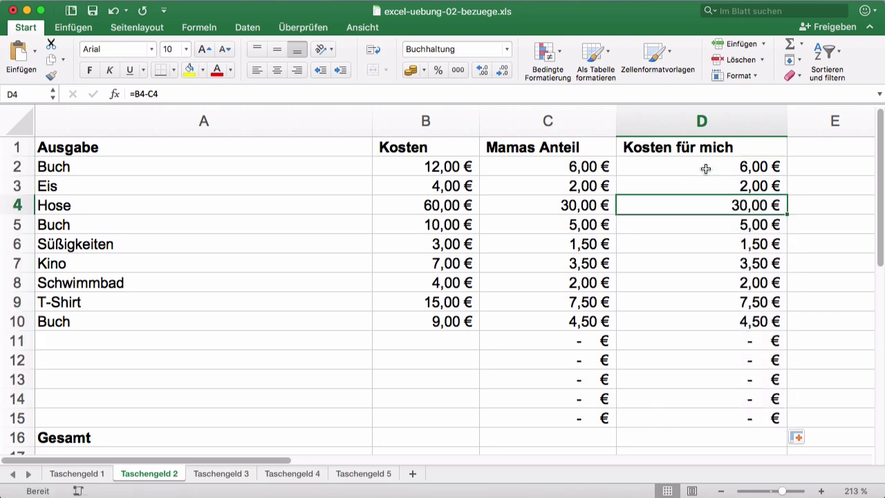
key("Down")
key("Down")
key("Down")
key("Down")
key("Down")
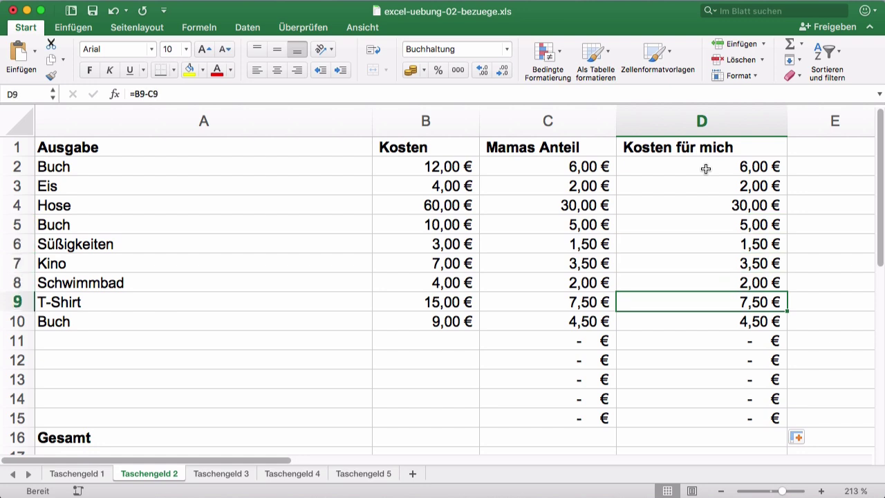
key("Down")
left_click(712, 182)
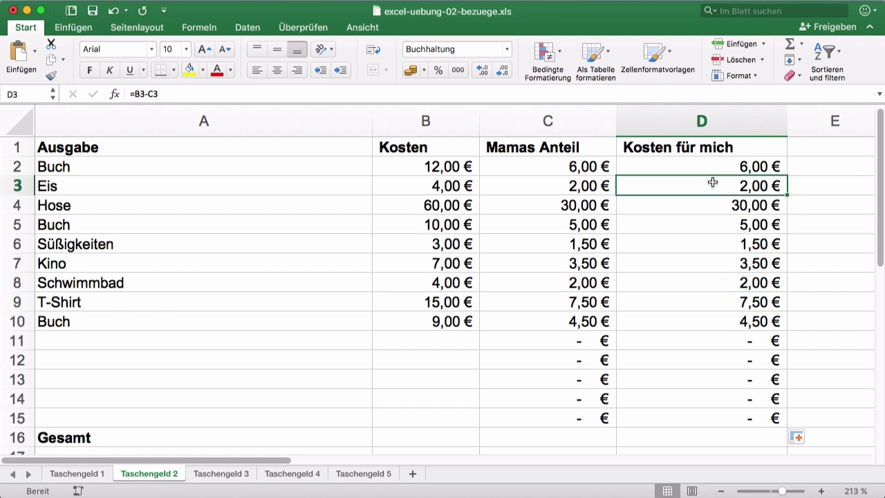
left_click(711, 167)
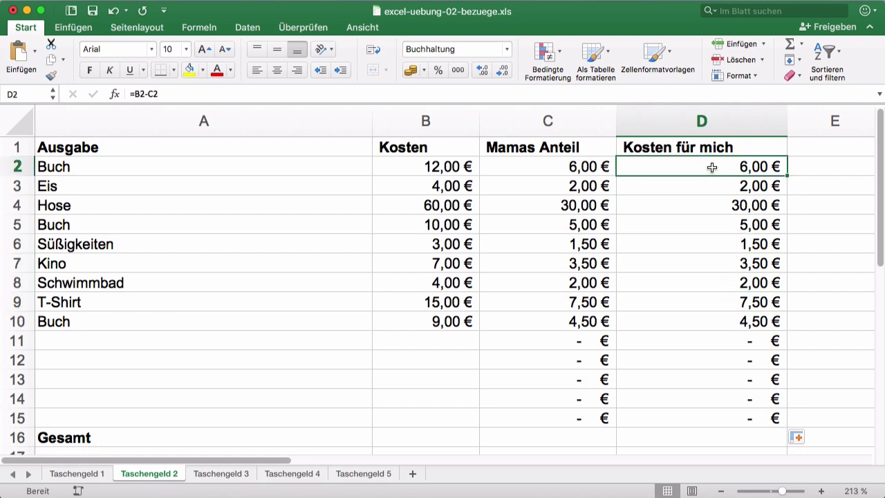
scroll(669, 261, "down", 1)
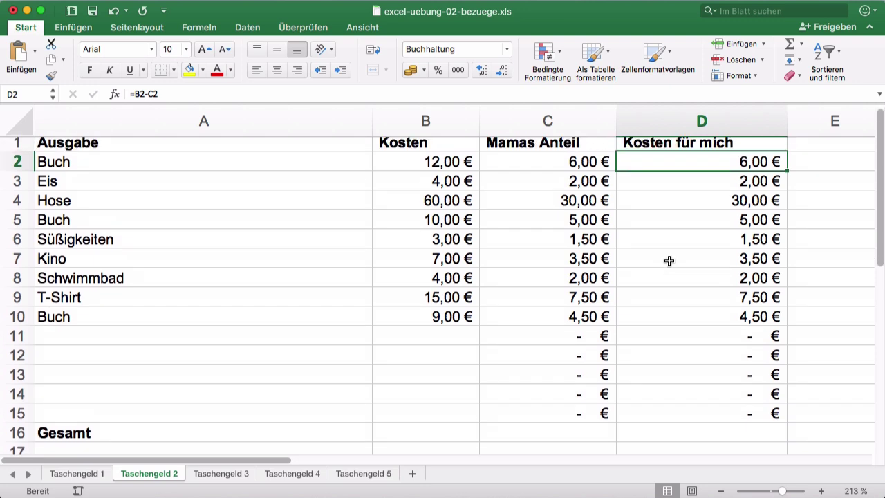
scroll(669, 260, "up", 1)
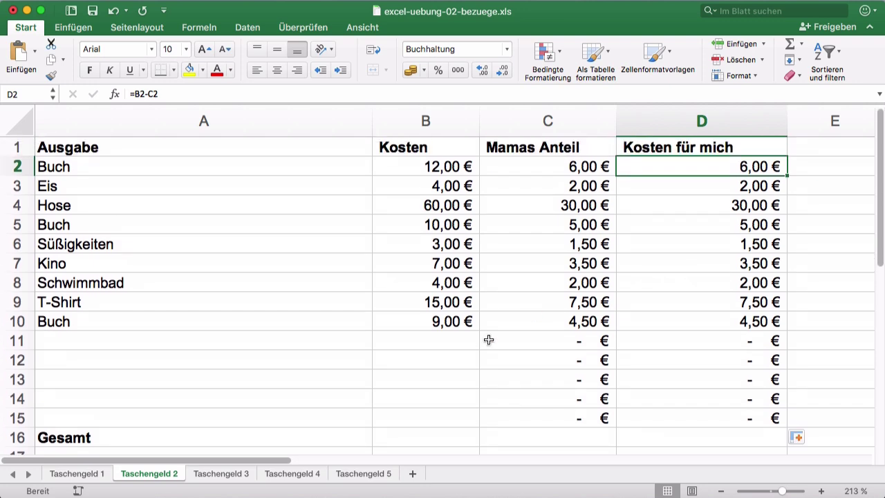
- Enter =SUMME(B2:B15) in Gesamt cell B16 so the Kosten total 124,00 €
left_click(418, 438)
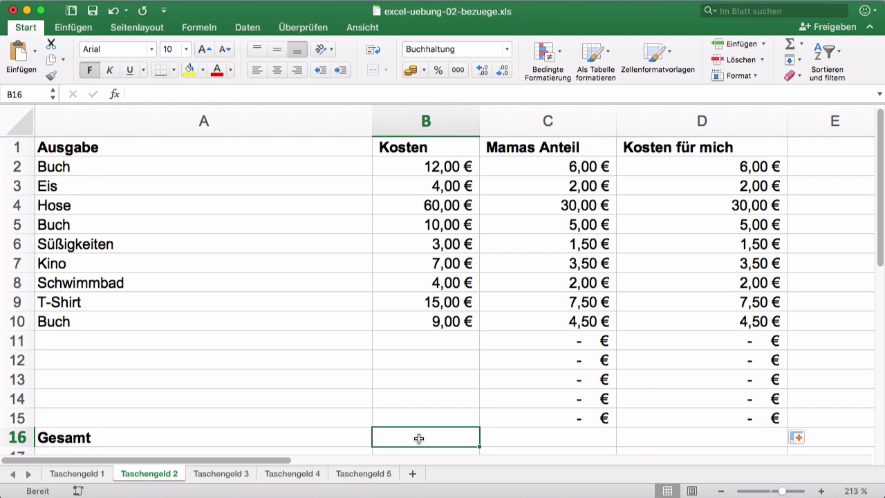
type("=")
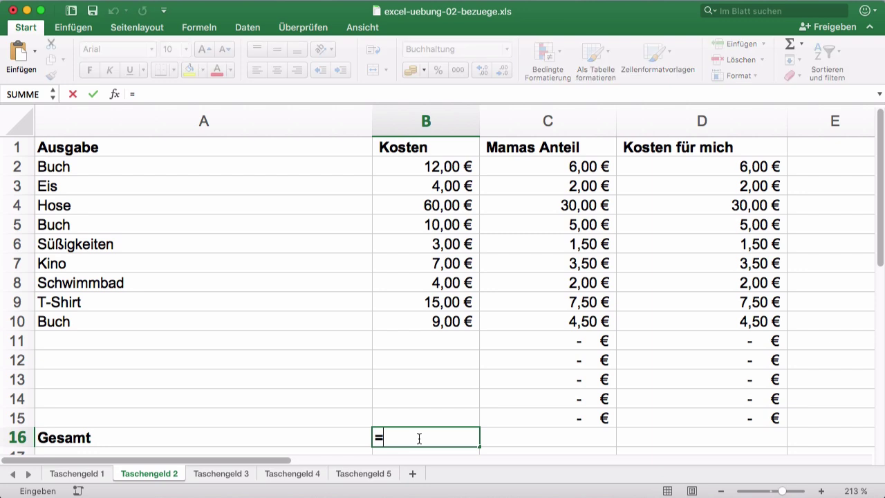
type("Su")
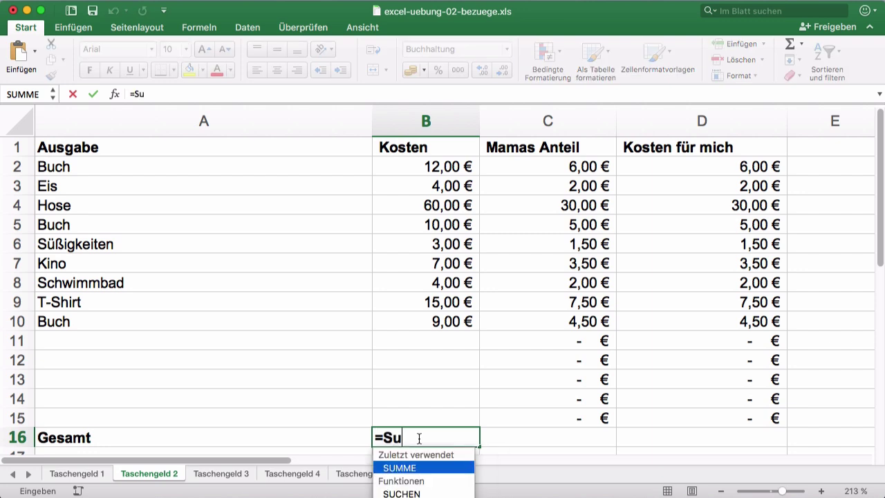
type("mm")
double_click(421, 468)
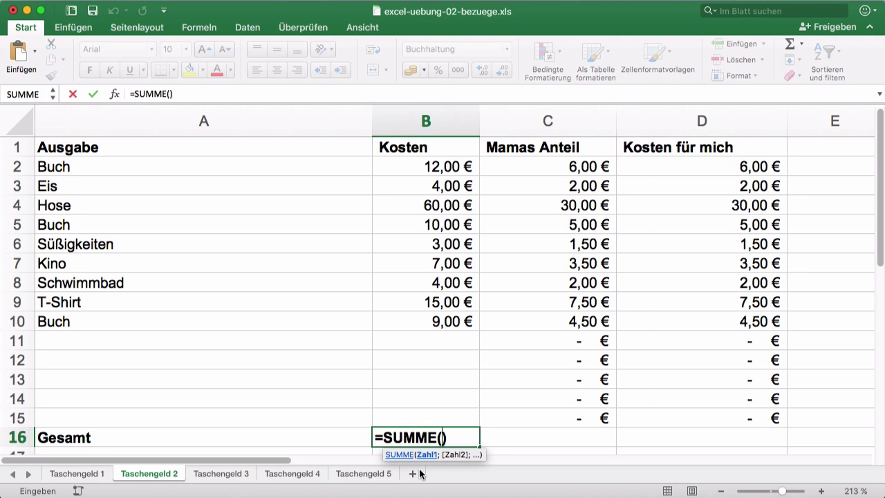
left_click(443, 414)
left_click_drag(442, 405, 441, 168)
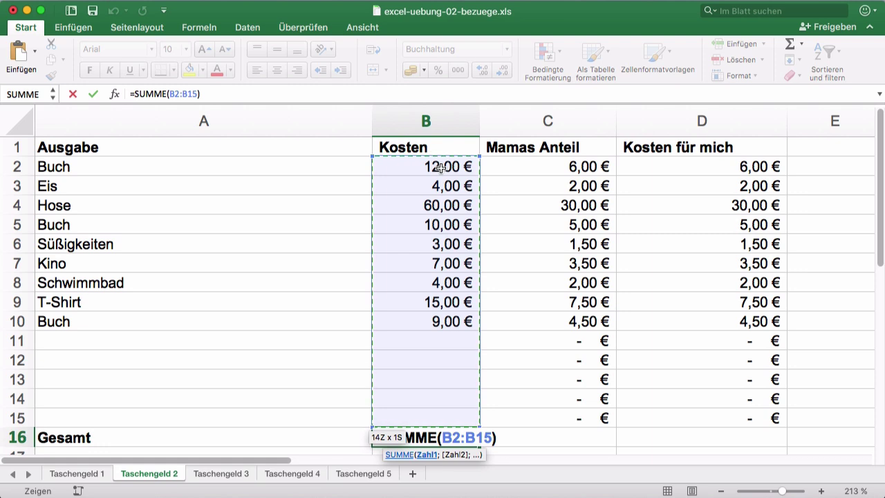
key("Return")
- Copy the B16 total right into C16 so Mamas Anteil totals 62,00 €
left_click(511, 416)
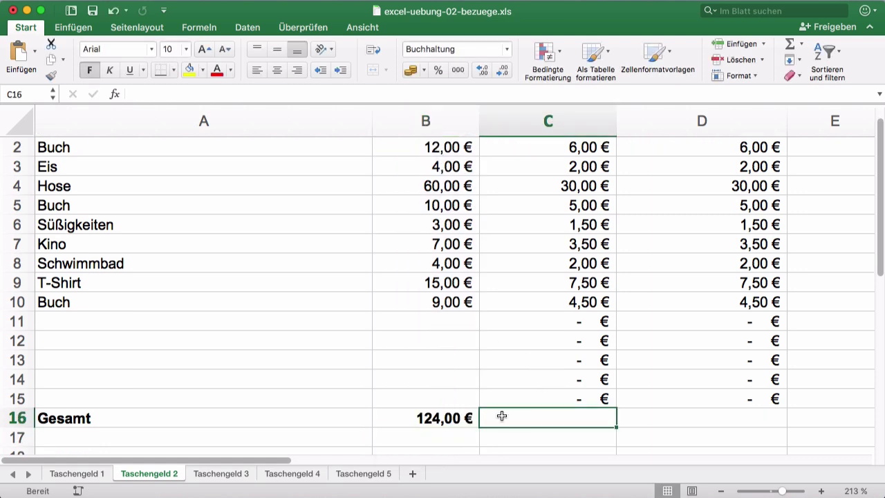
left_click(429, 417)
scroll(430, 415, "up", 1)
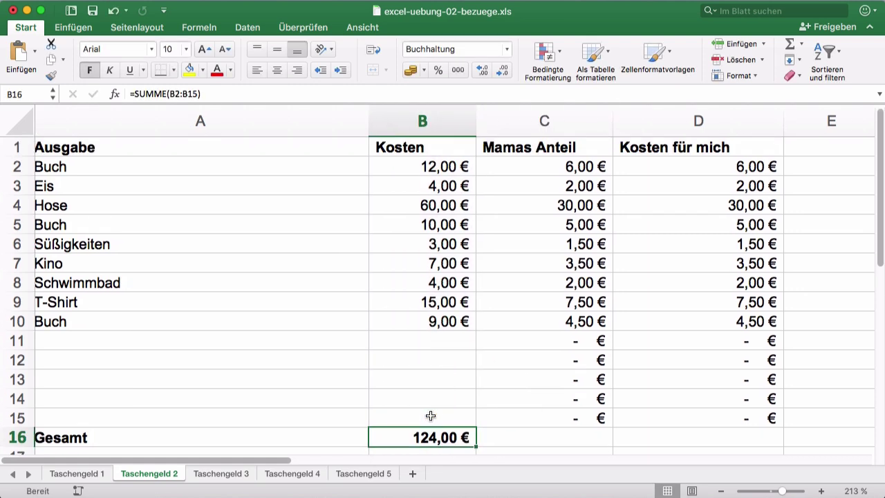
scroll(506, 439, "down", 1)
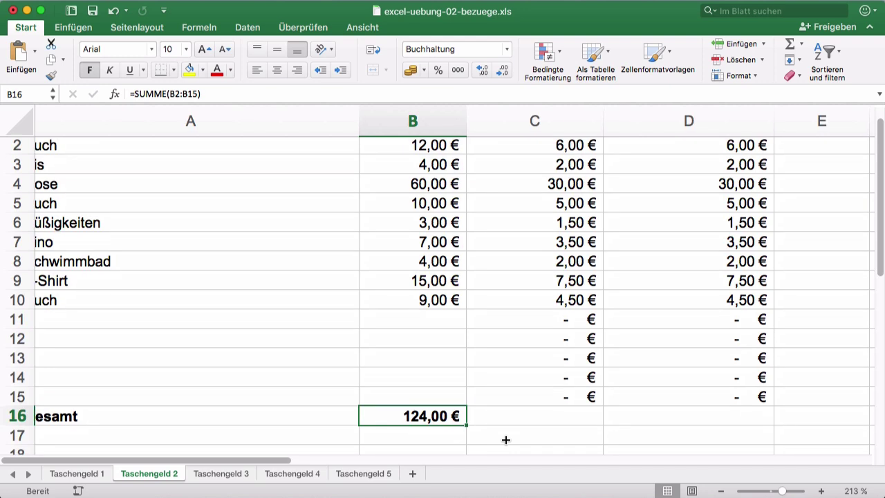
scroll(505, 439, "up", 1)
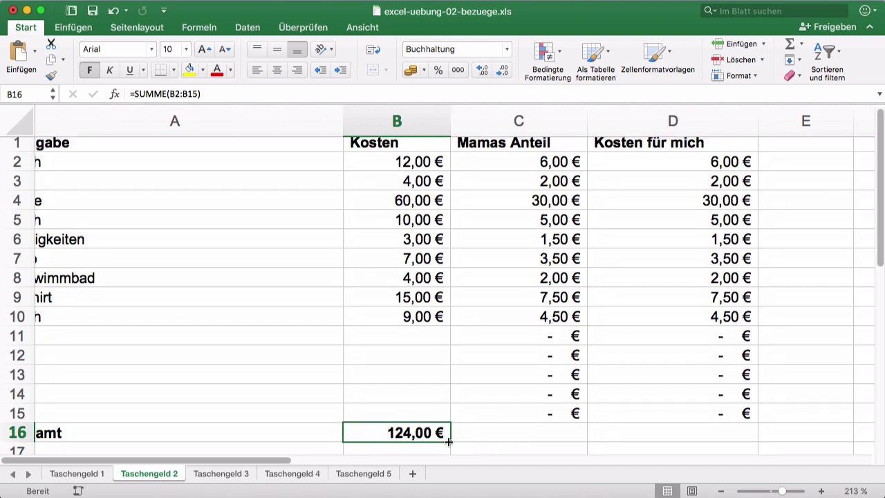
left_click_drag(448, 441, 571, 435)
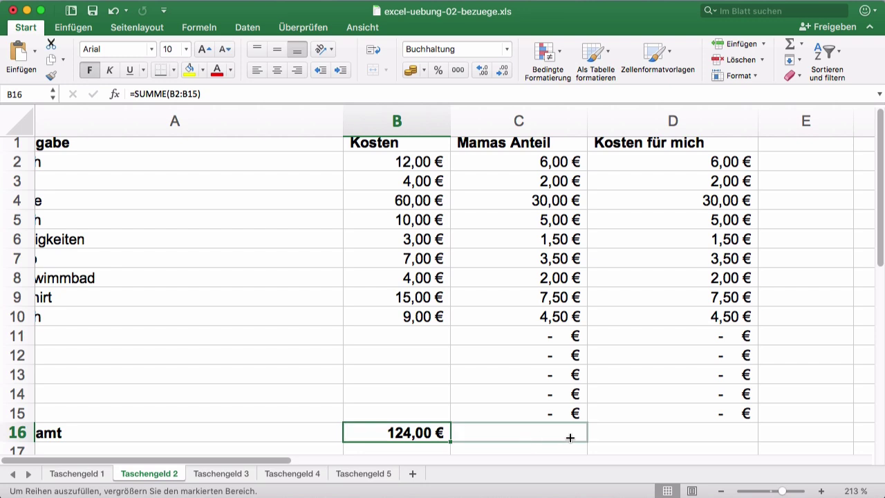
left_click(541, 432)
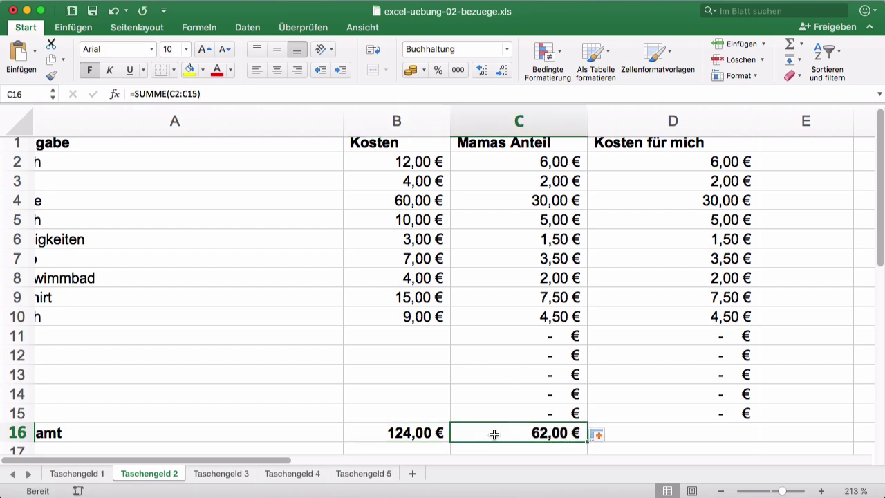
left_click(424, 431)
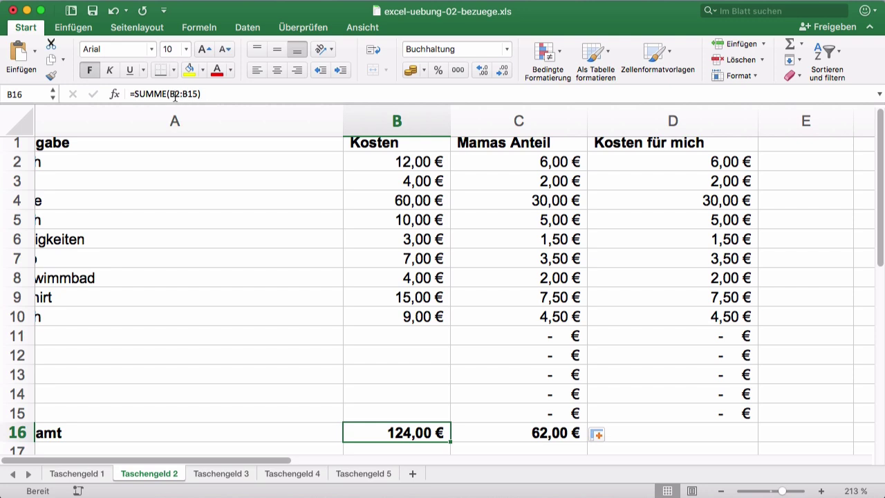
- Copy the total on into D16 so Kosten für mich also totals 62,00 €
left_click(523, 430)
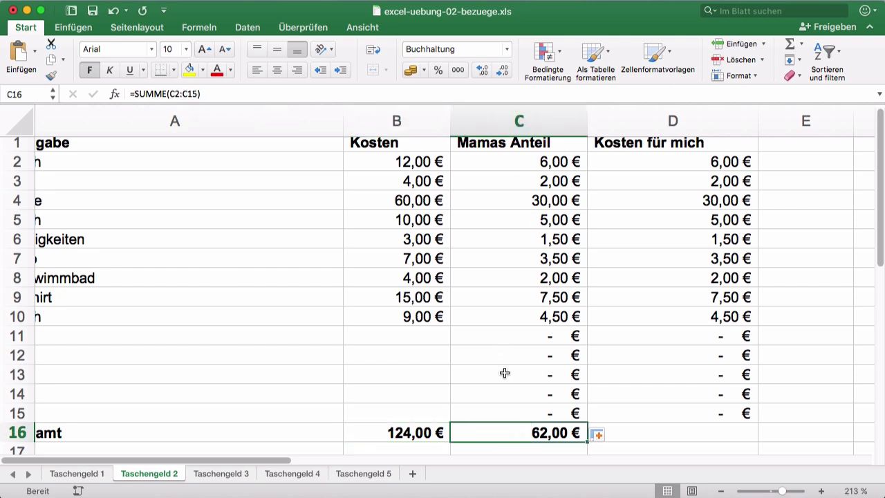
left_click_drag(586, 443, 705, 431)
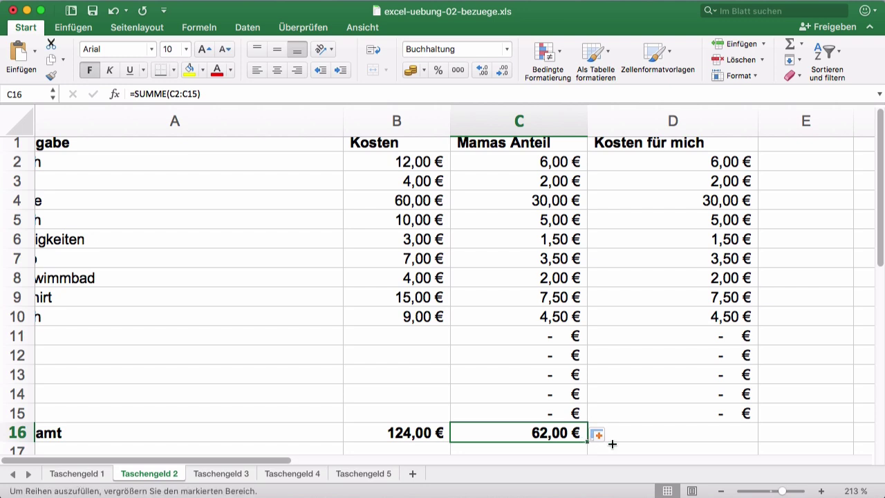
left_click(705, 432)
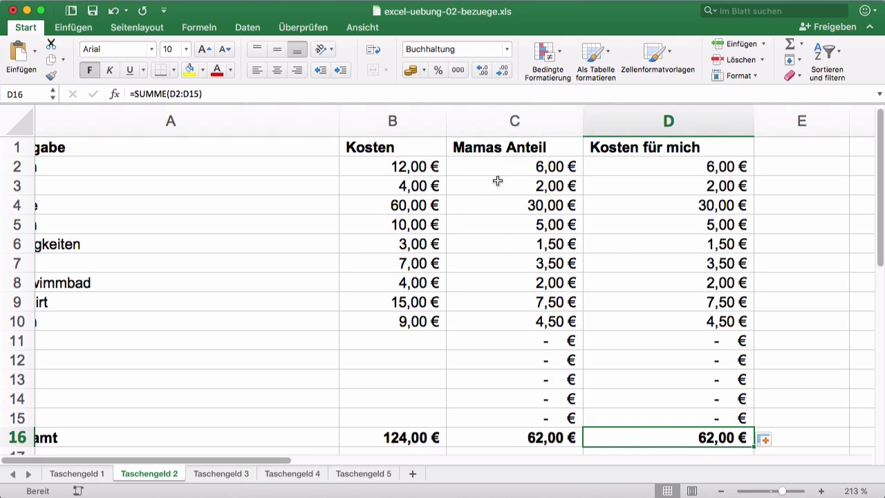
scroll(497, 181, "left", 2)
left_click(447, 201)
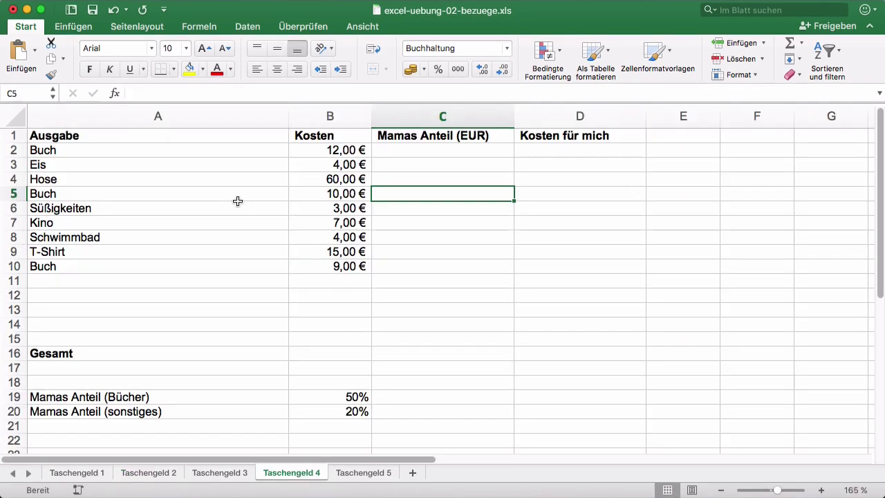
- On Taschengeld 4, enter =B2*B19 in C2 so the first Buch's share is 6,00 €
left_click(249, 203)
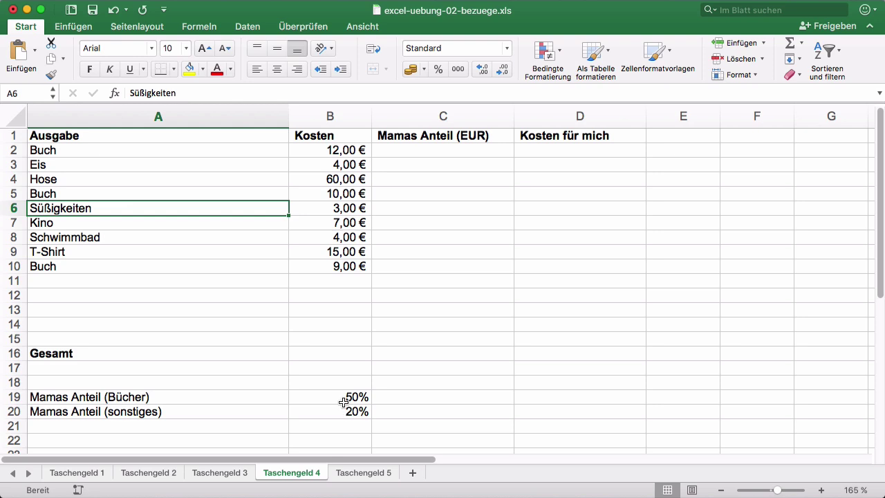
left_click(415, 149)
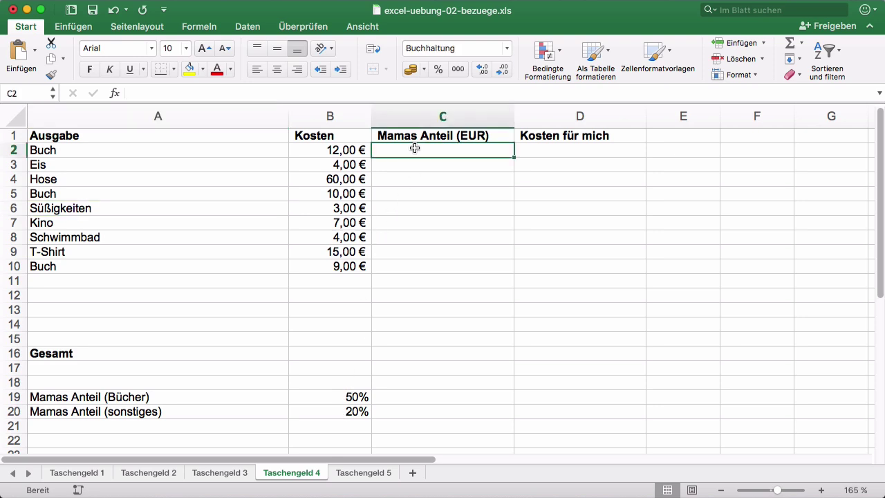
type("=")
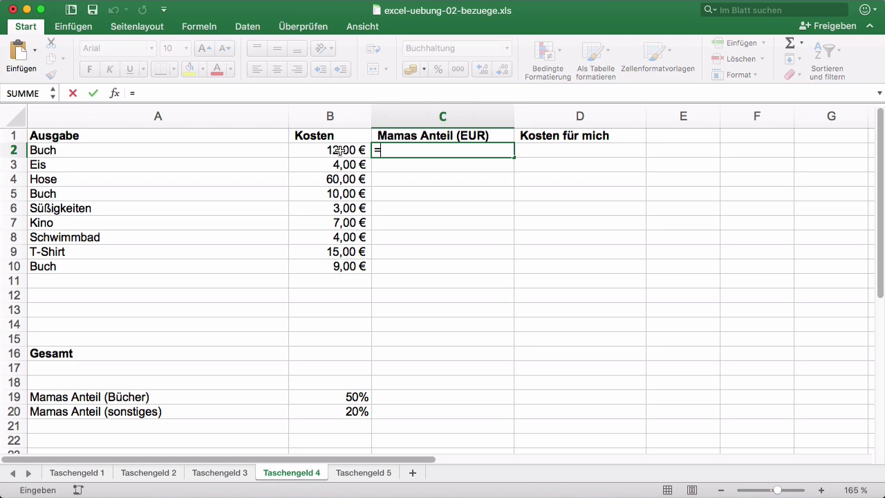
left_click(340, 149)
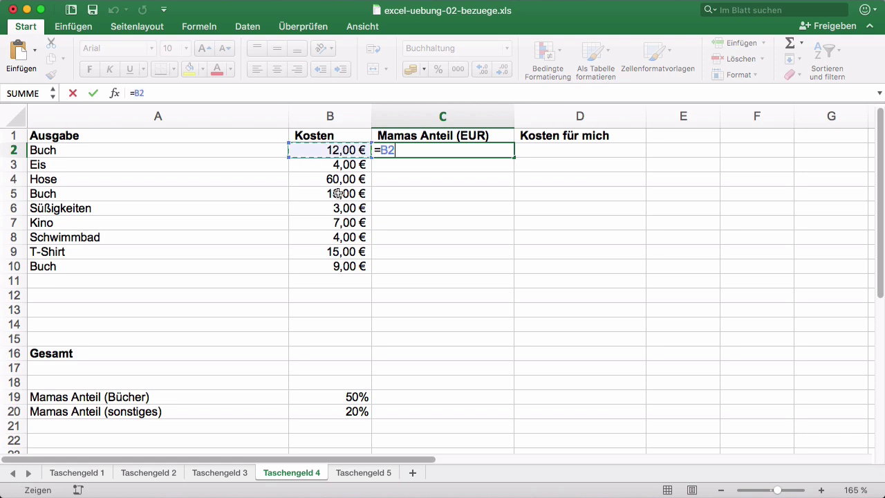
type("*")
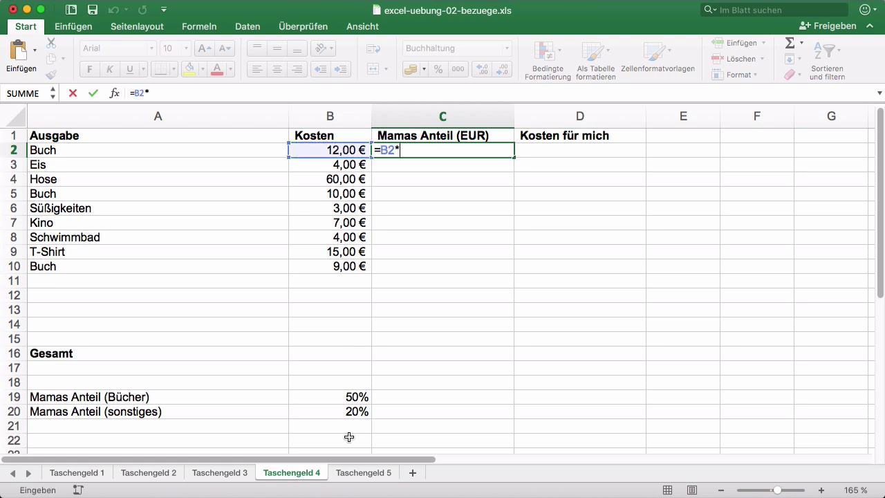
left_click(352, 397)
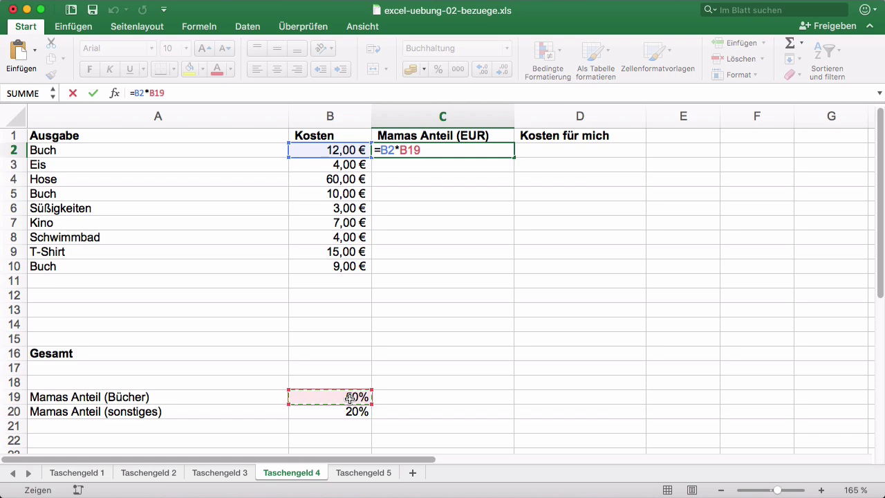
key("Return")
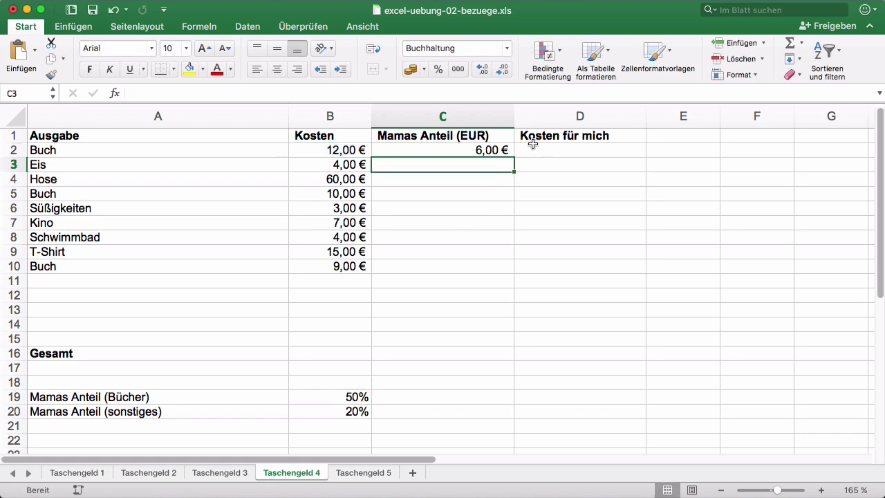
- Enter =B3*B20 in C3 so the Eis share is 0,80 € at 20%
left_click(454, 152)
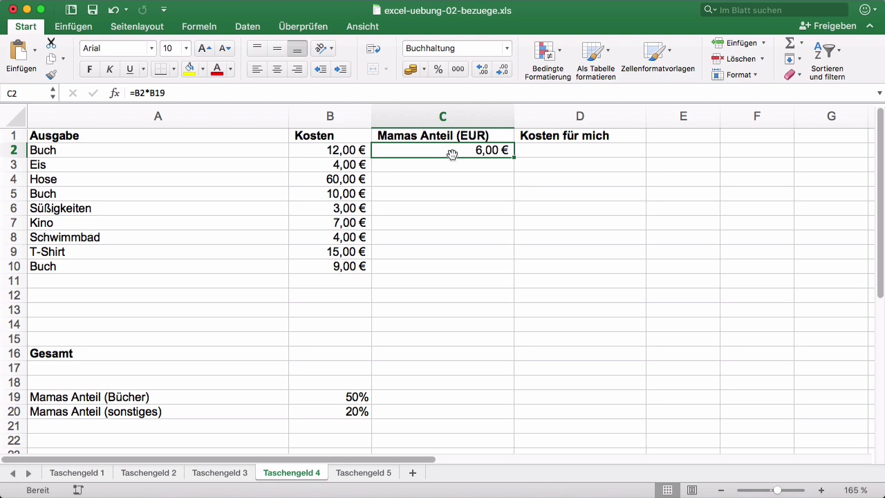
left_click(443, 167)
type("=")
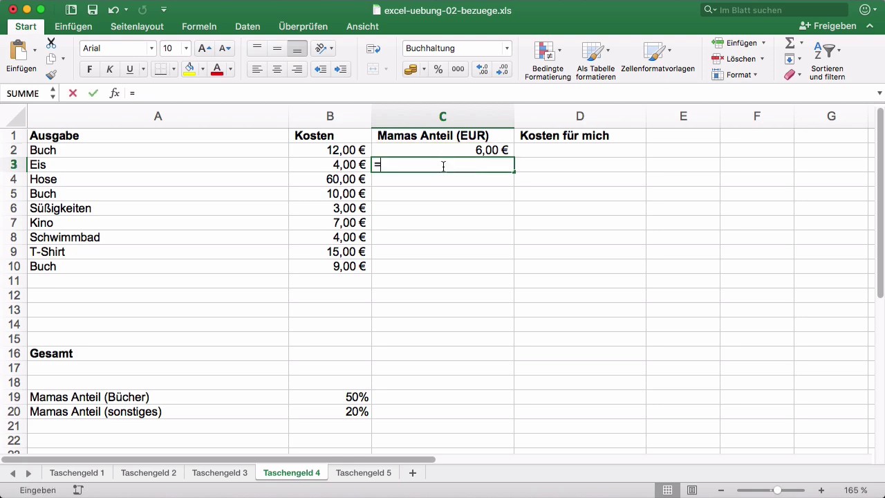
left_click(359, 164)
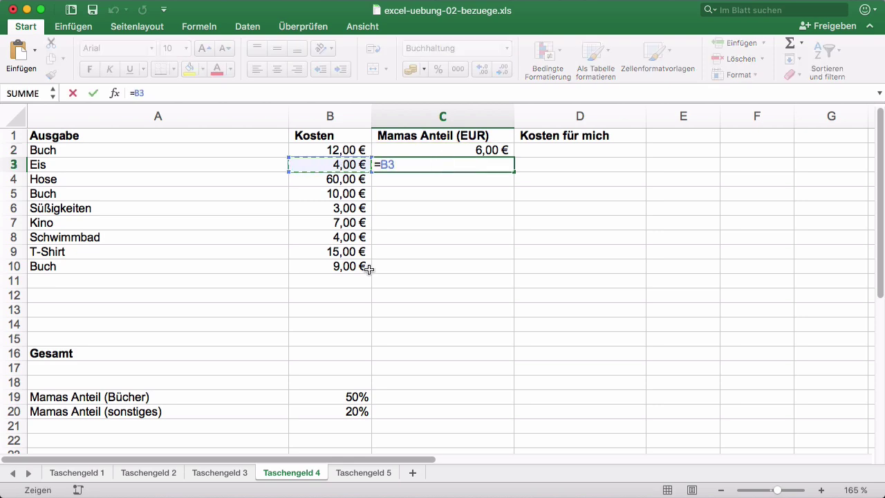
type("*")
left_click(345, 412)
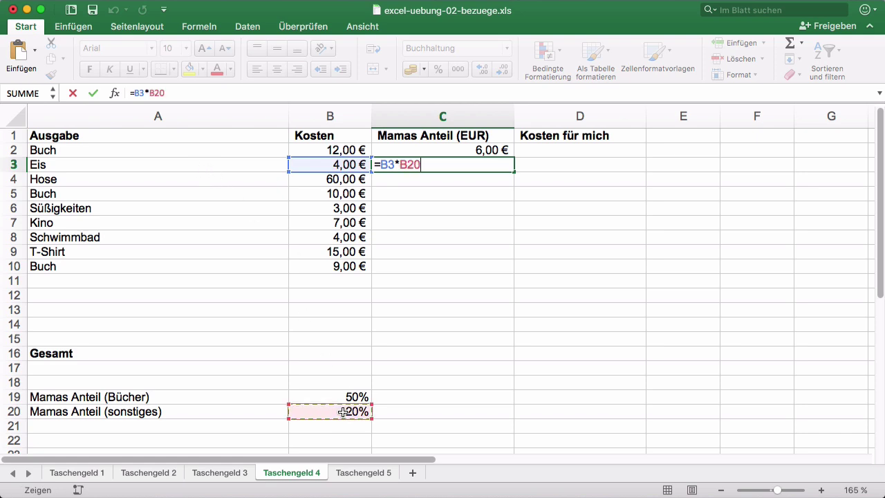
key("Return")
- Fill C3's formula down to C9 and inspect the shifted reference =B4*B21 in C4
left_click(454, 164)
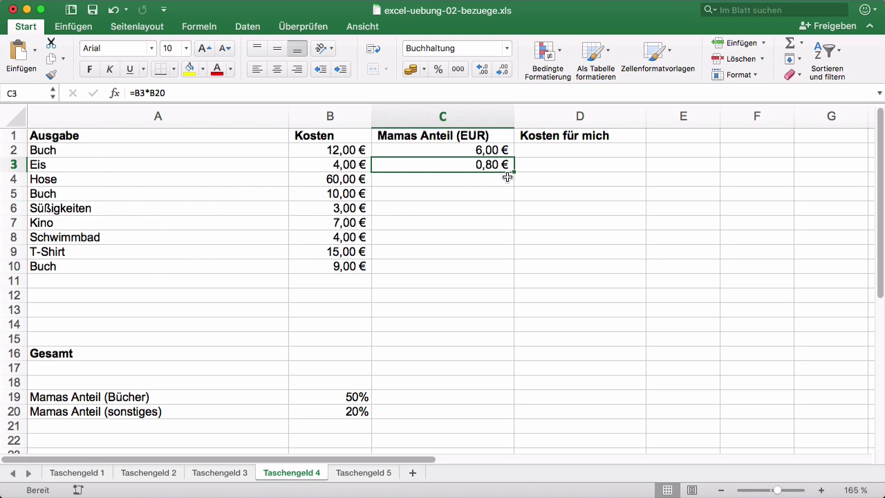
left_click_drag(514, 172, 504, 256)
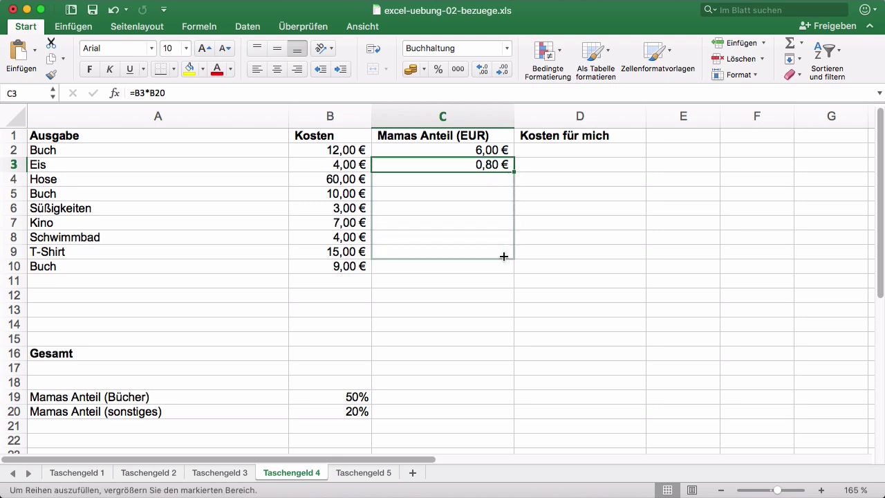
left_click(535, 198)
left_click(454, 180)
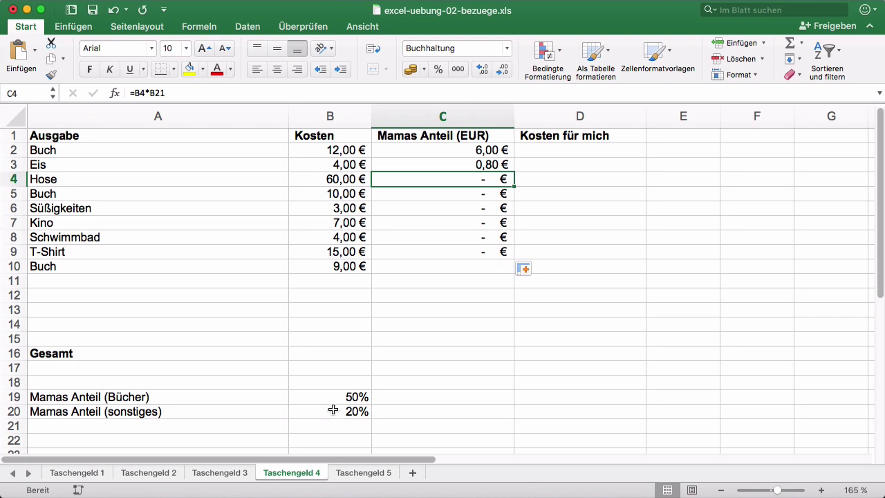
left_click(333, 410)
left_click(478, 179)
left_click(468, 195)
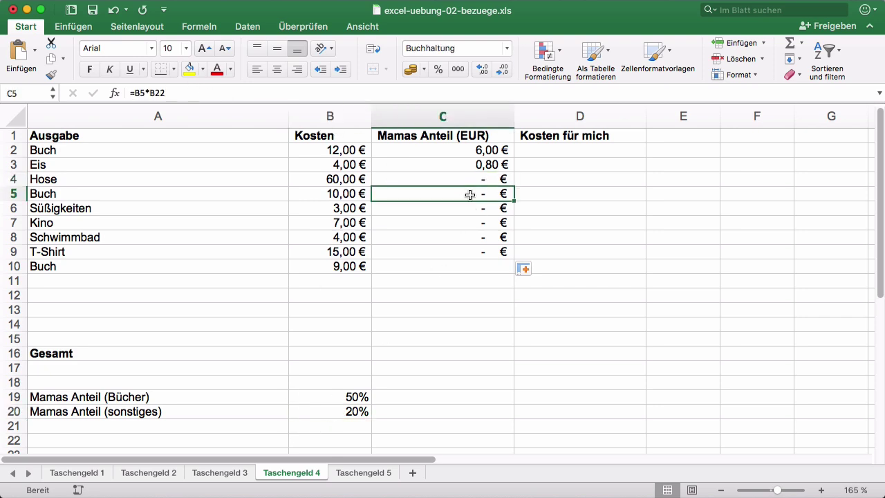
left_click(469, 208)
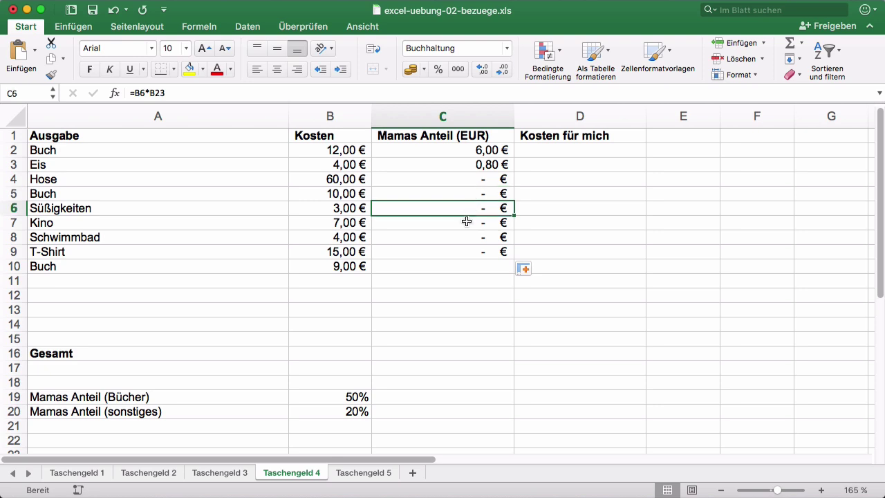
left_click(466, 222)
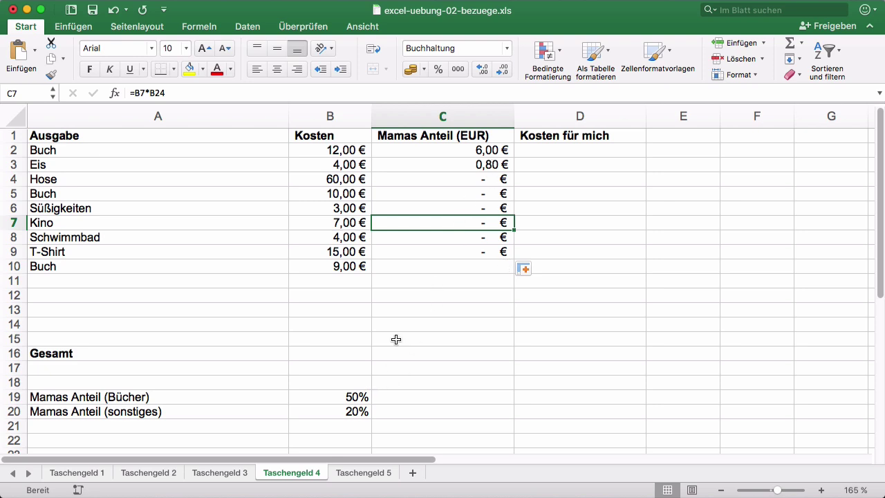
scroll(354, 418, "down", 1)
scroll(356, 404, "down", 1)
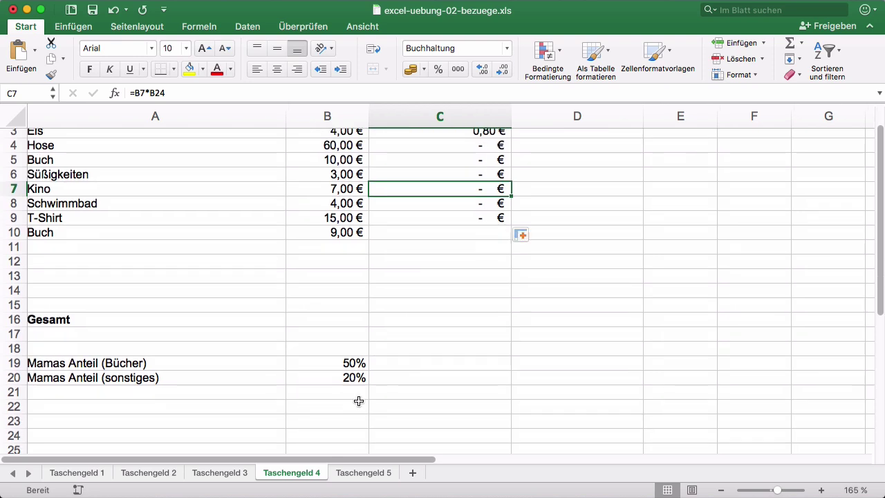
scroll(356, 401, "down", 1)
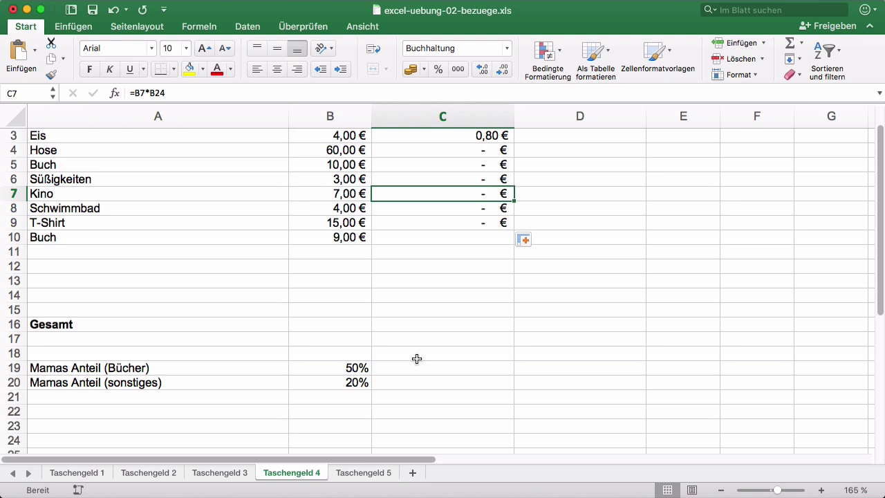
scroll(417, 357, "up", 2)
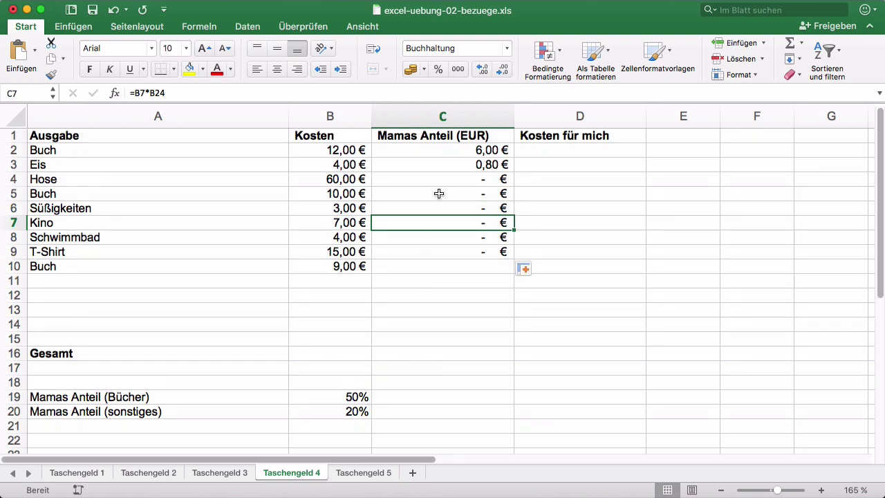
left_click(462, 181)
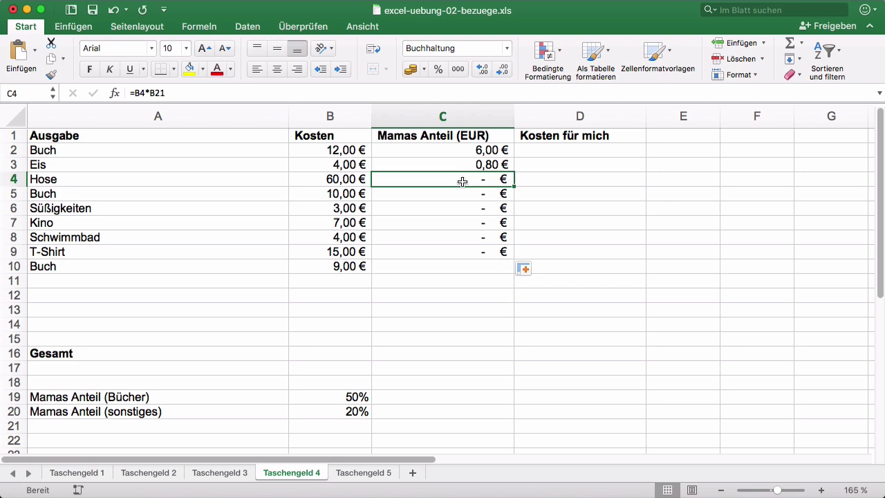
left_click(351, 426)
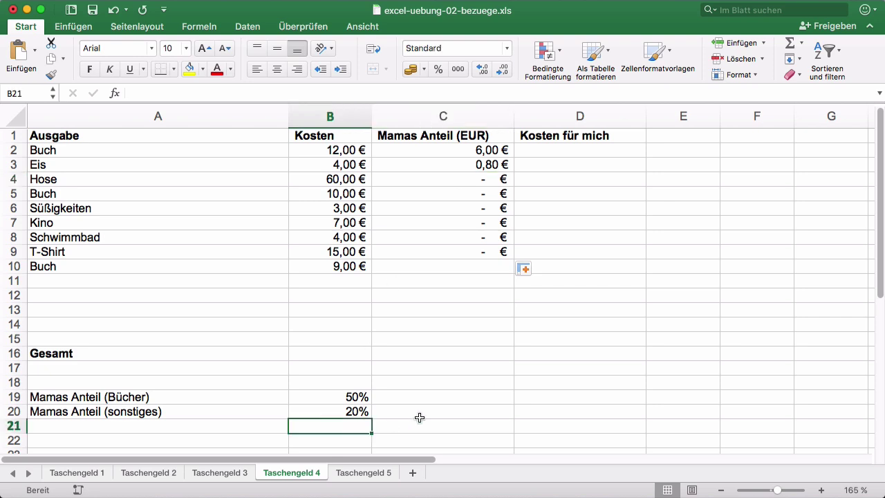
- Change C3 to =B3*$B$20 and fill it down to C10, giving 12,00 € for Hose
left_click(447, 166)
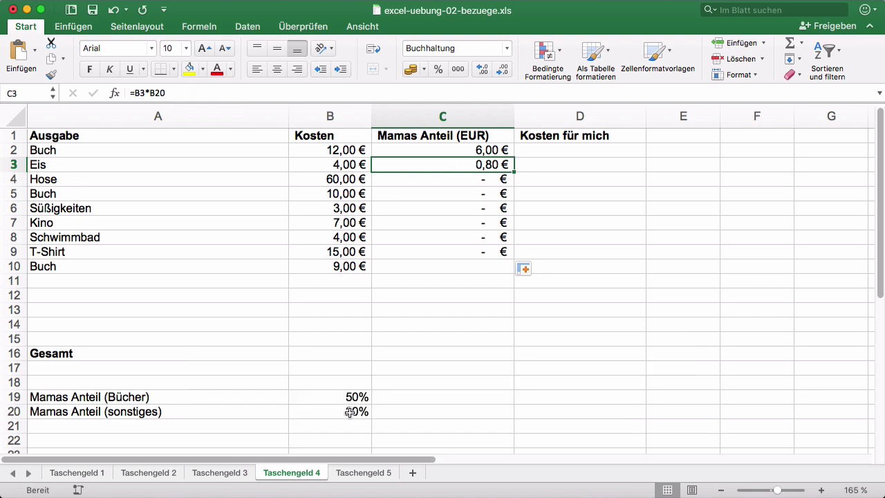
left_click(152, 93)
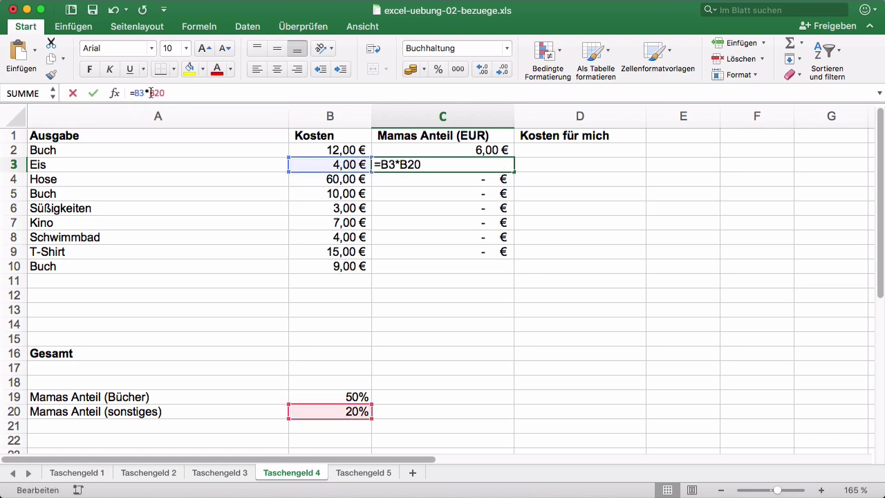
type("$B")
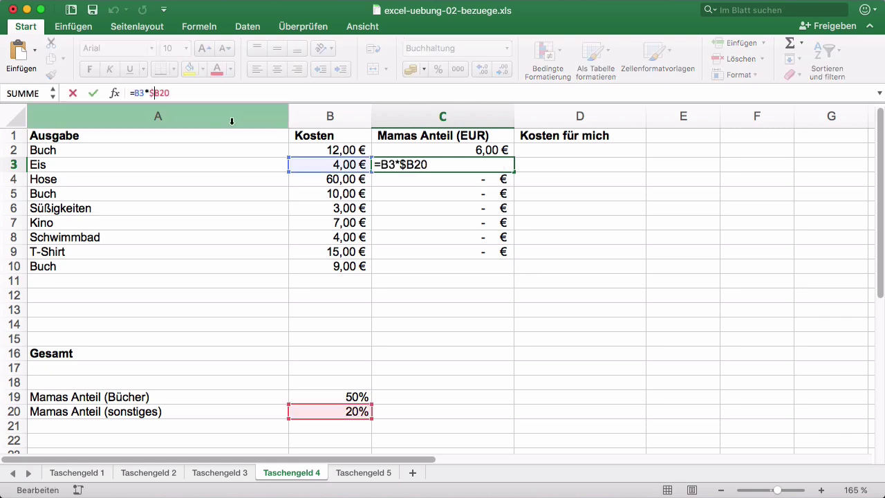
type("$")
key("Return")
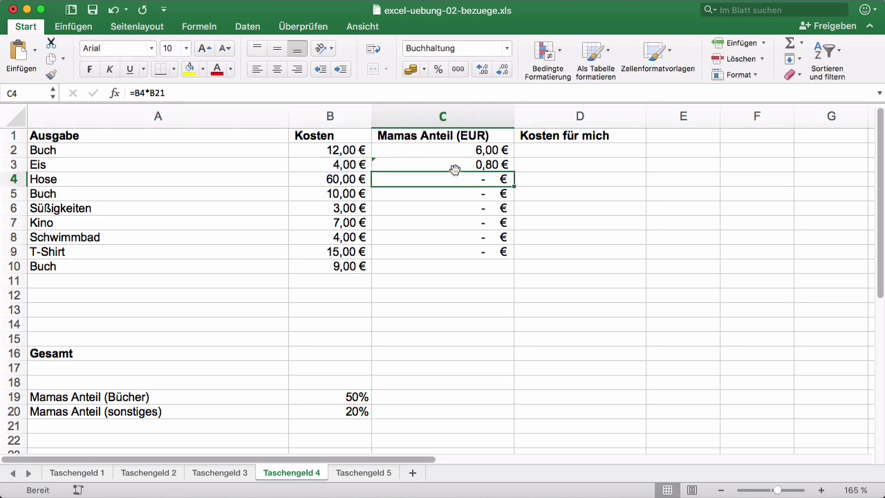
left_click(454, 167)
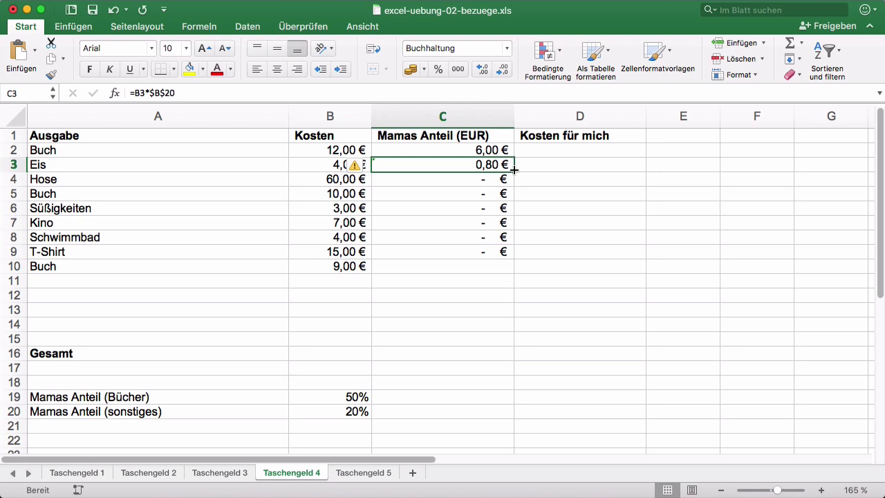
left_click_drag(513, 169, 504, 271)
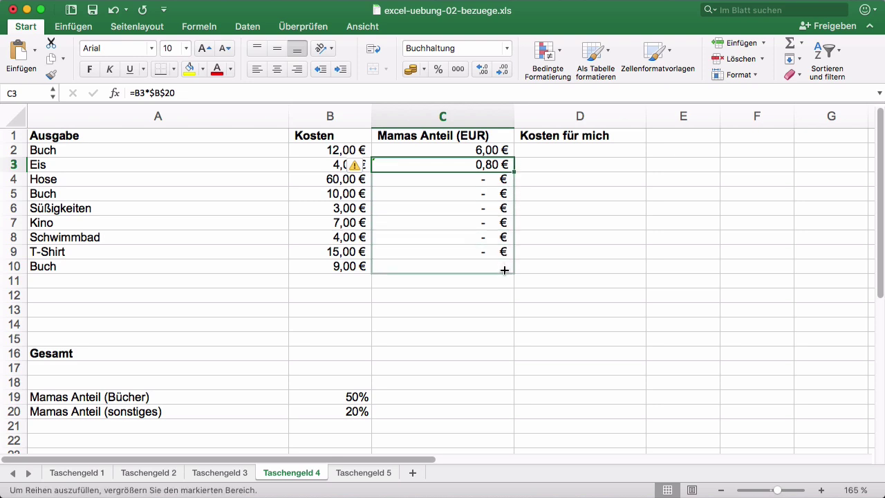
- Change the second Buch share in C5 to =B5*$B$19, giving 5,00 €
left_click(477, 165)
key("Down")
key("Down")
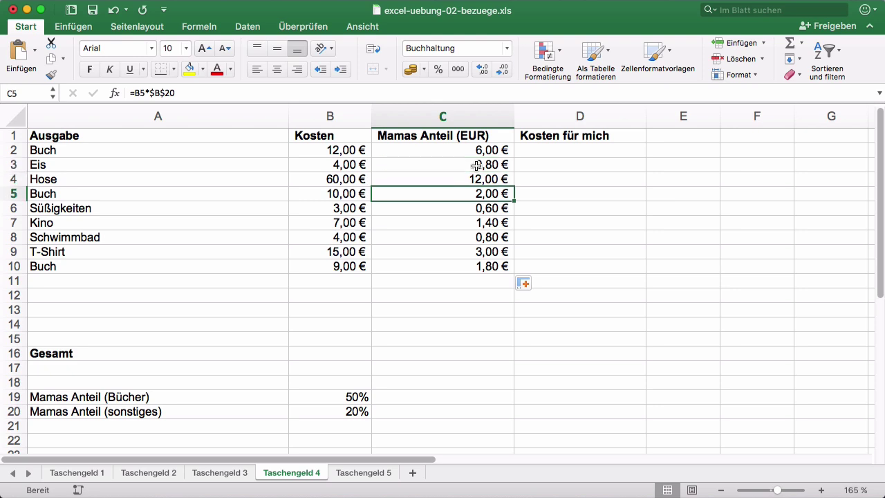
key("Down")
key("Down")
key("Down")
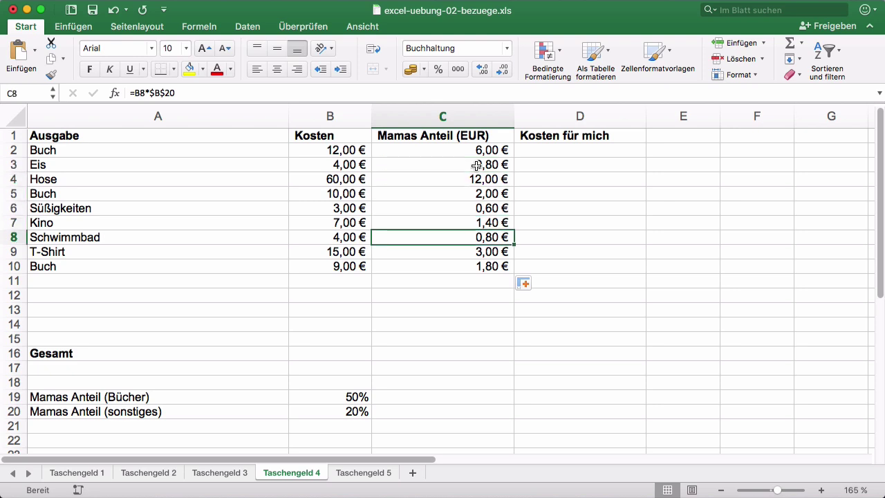
key("Down")
key("Up")
key("Up")
key("Up")
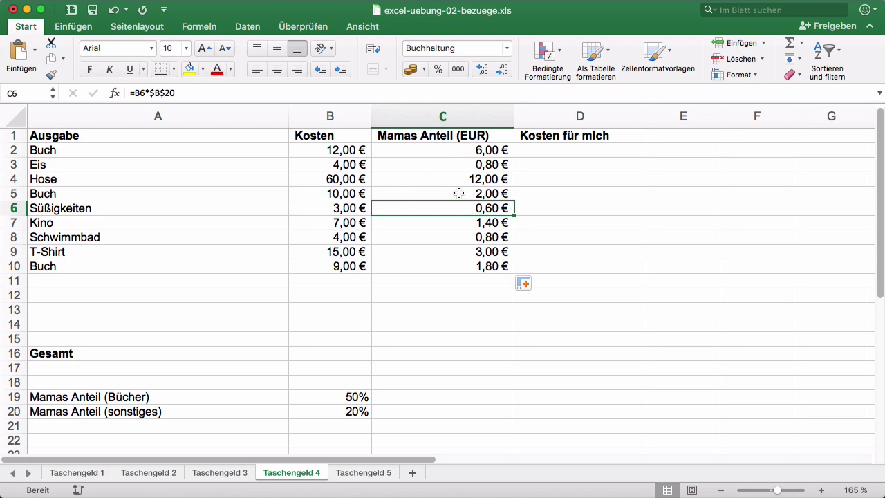
left_click(458, 192)
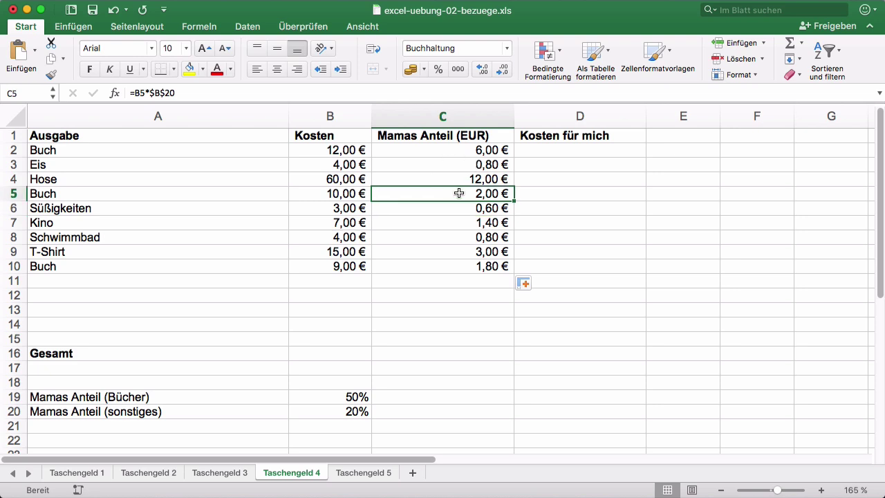
left_click(217, 94)
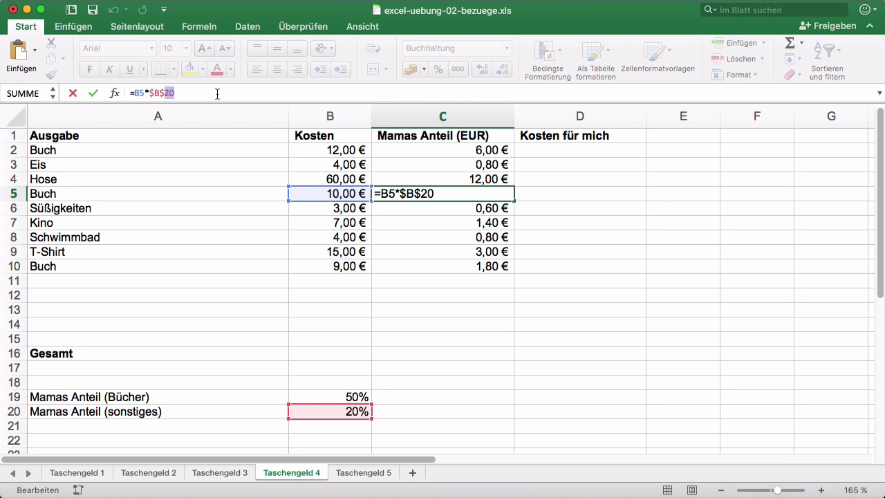
type("19")
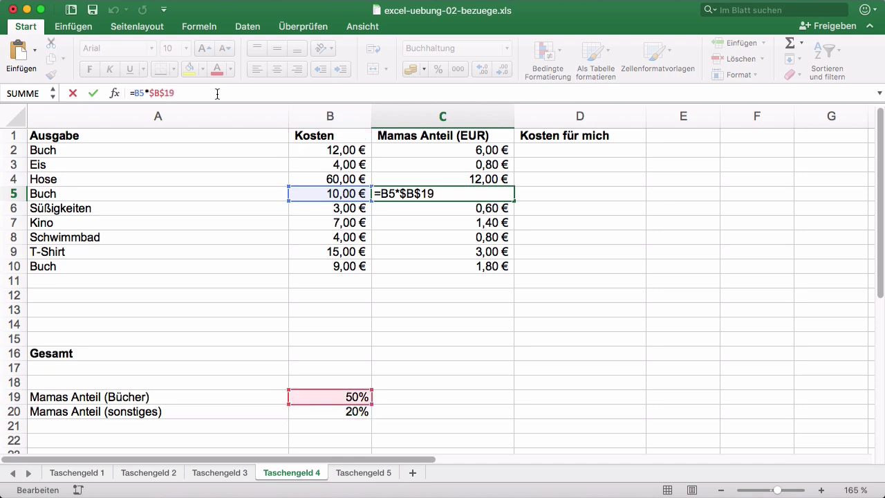
key("Return")
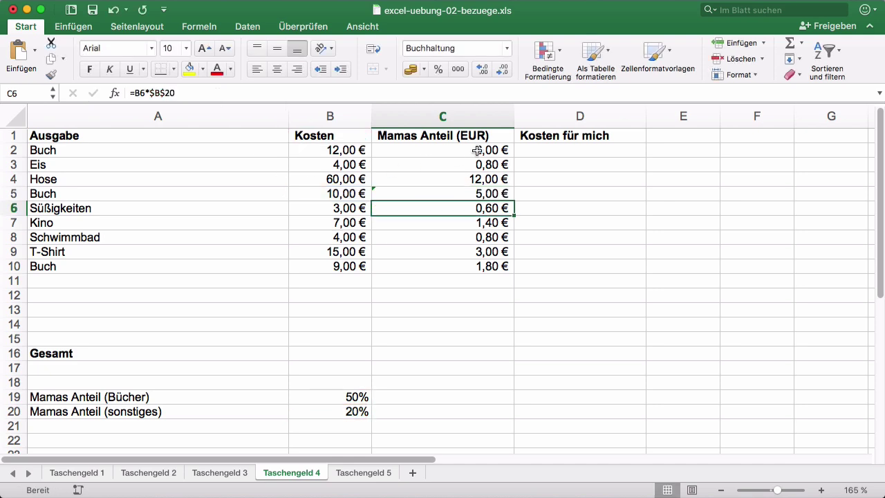
- Change C2's formula to =B2*$B$19 and check the column down to C10
left_click(477, 149)
left_click(200, 92)
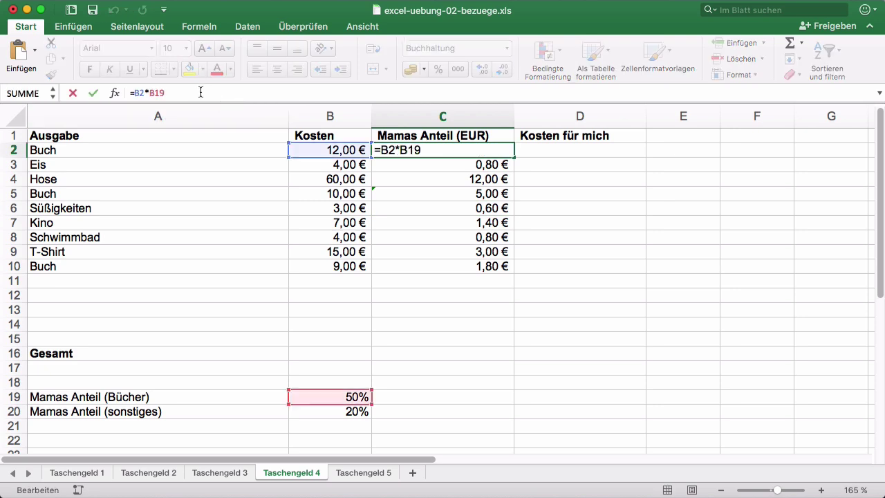
type("$B")
type("$")
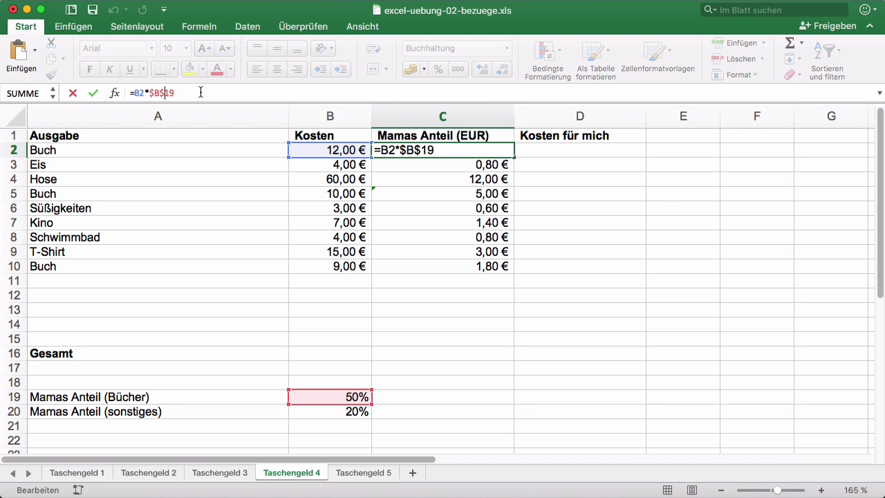
key("Return")
left_click(489, 149)
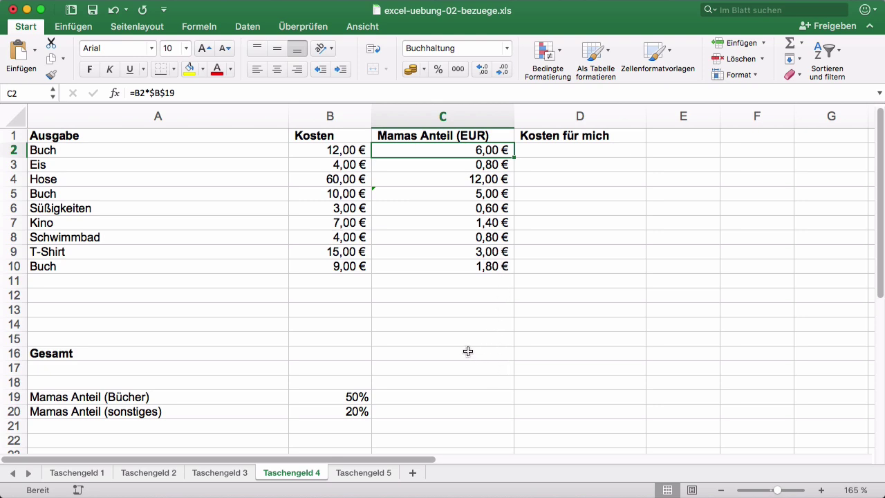
key("super+Down")
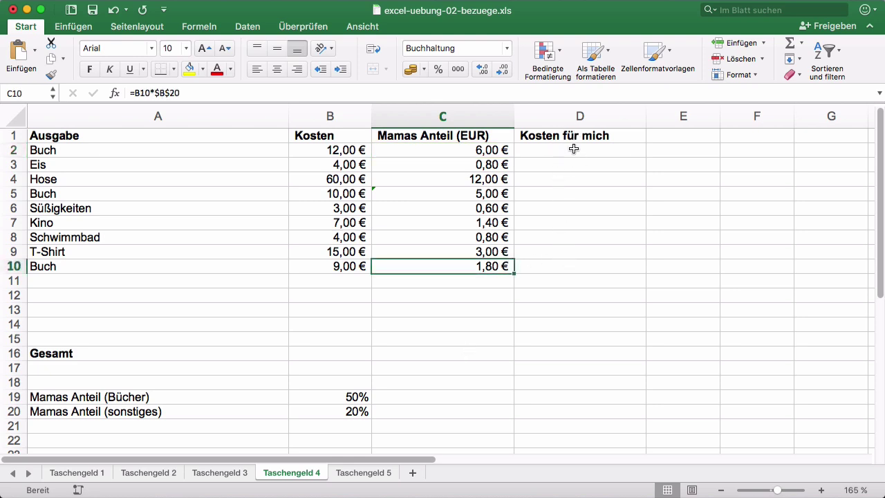
- Go to the Taschengeld 5 sheet, whose Gesamt row needs Summe and Mittelwert
left_click(369, 475)
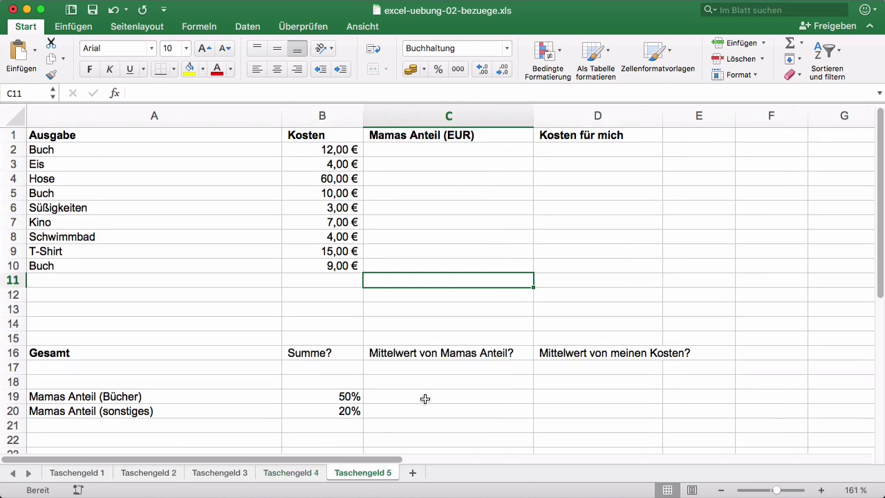